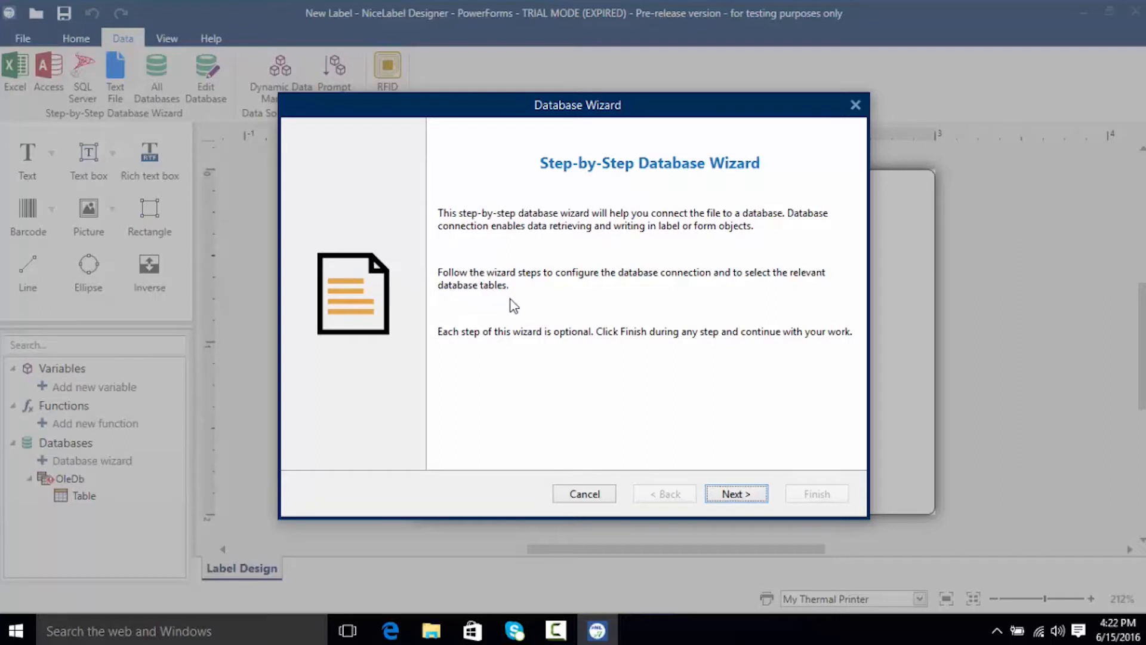
# - Choose Pasta.xls from the Database folder as the Excel file for the database connection
pyautogui.click(766, 502)
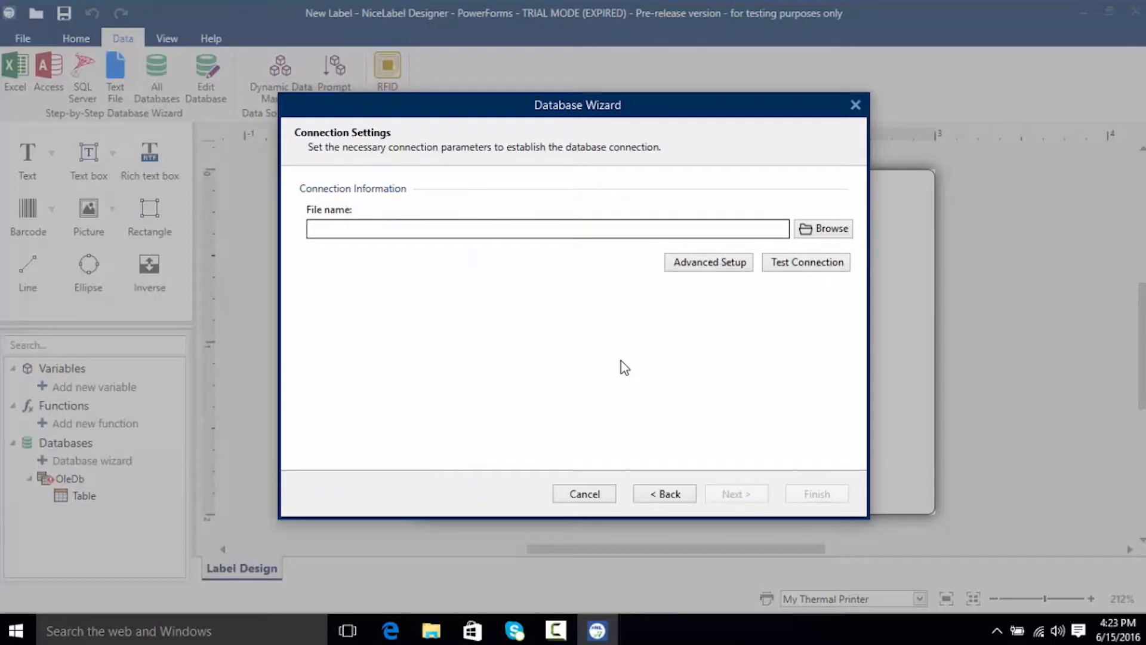
pyautogui.click(834, 234)
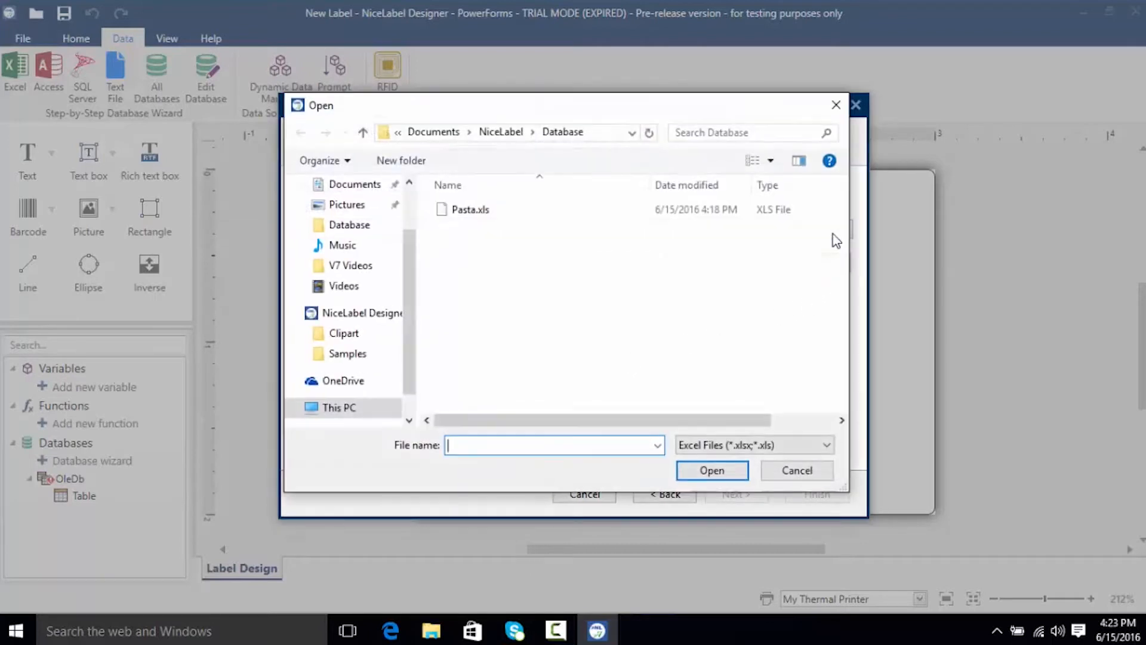
pyautogui.click(627, 211)
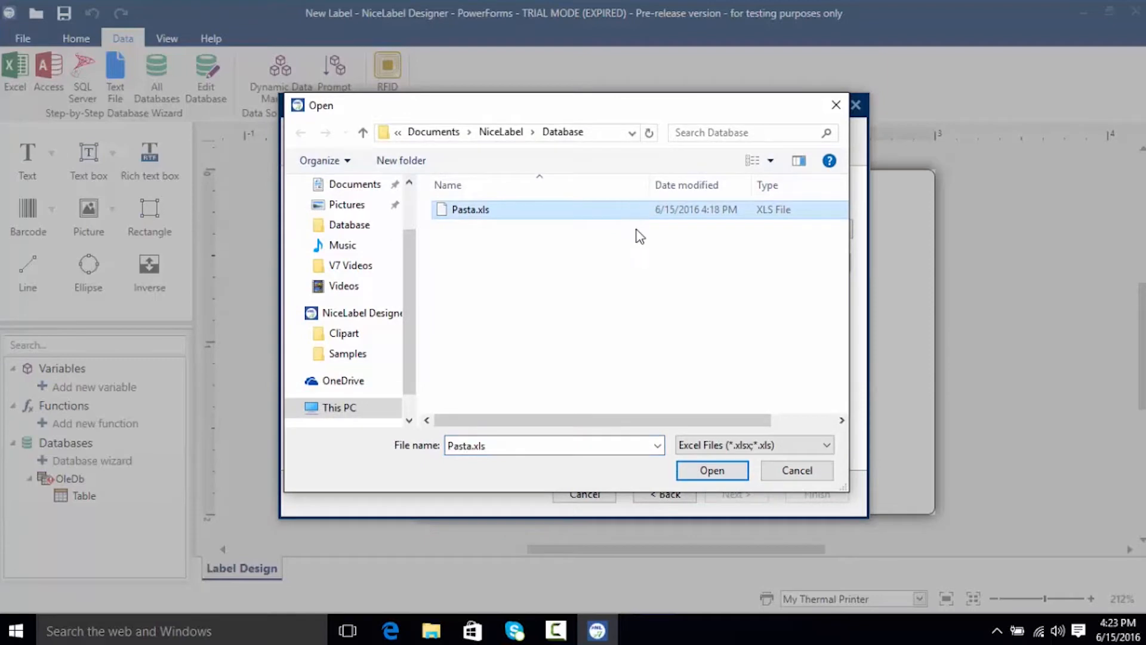
pyautogui.click(710, 470)
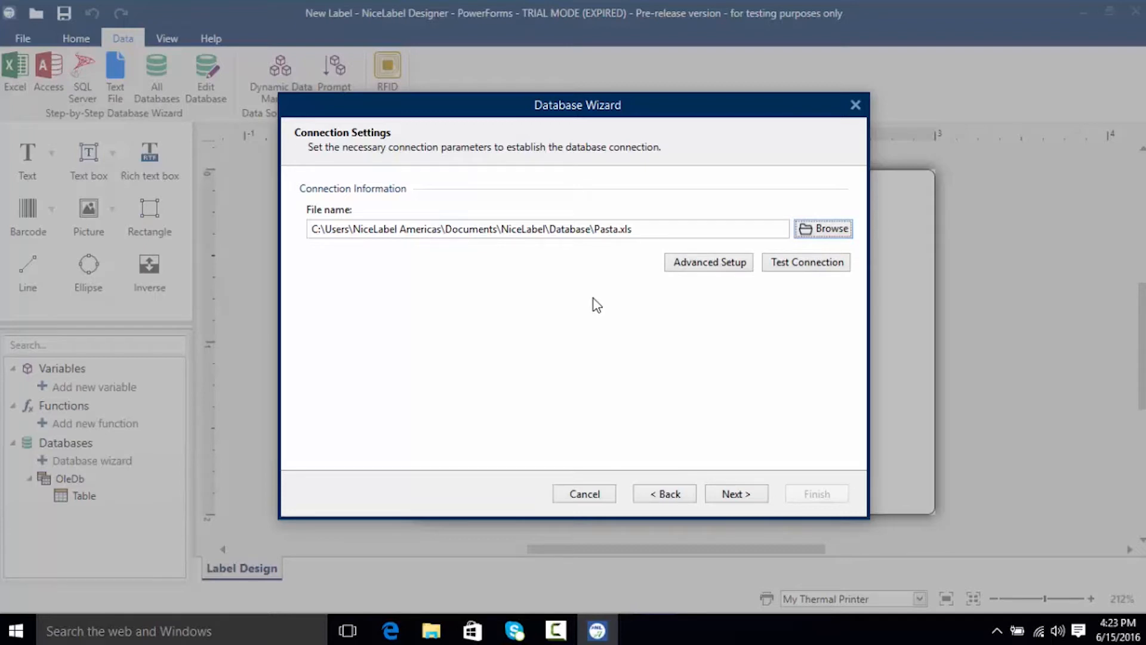
# - Test the Pasta.xls connection and check its advanced setup before proceeding to the table and field selection
pyautogui.click(780, 264)
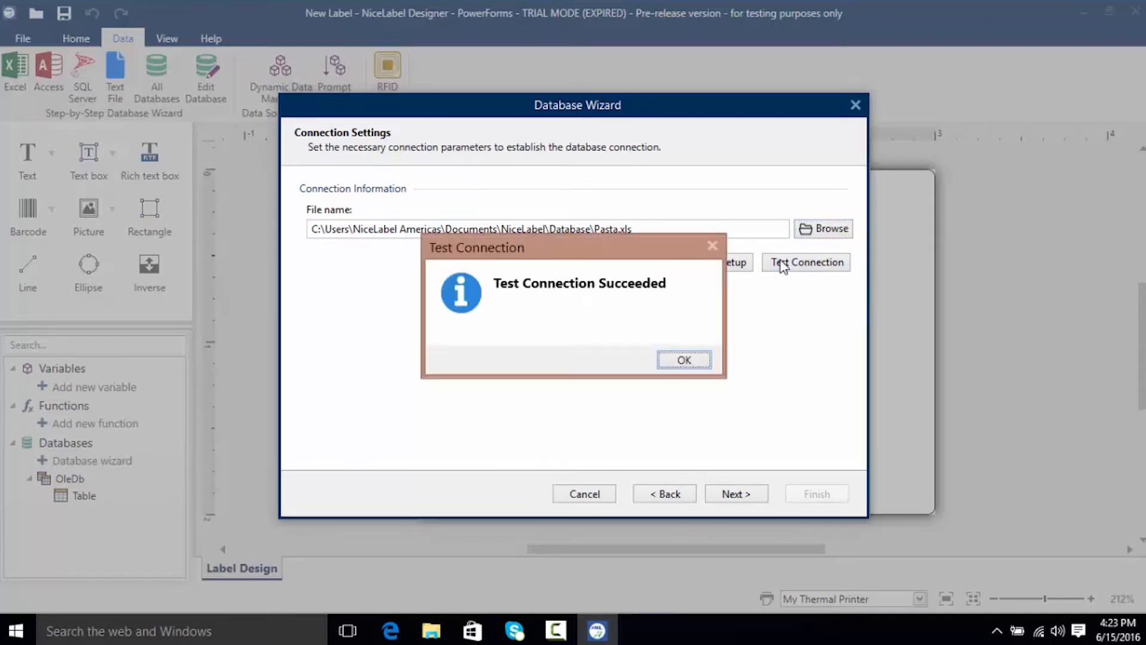
pyautogui.click(667, 361)
pyautogui.click(712, 263)
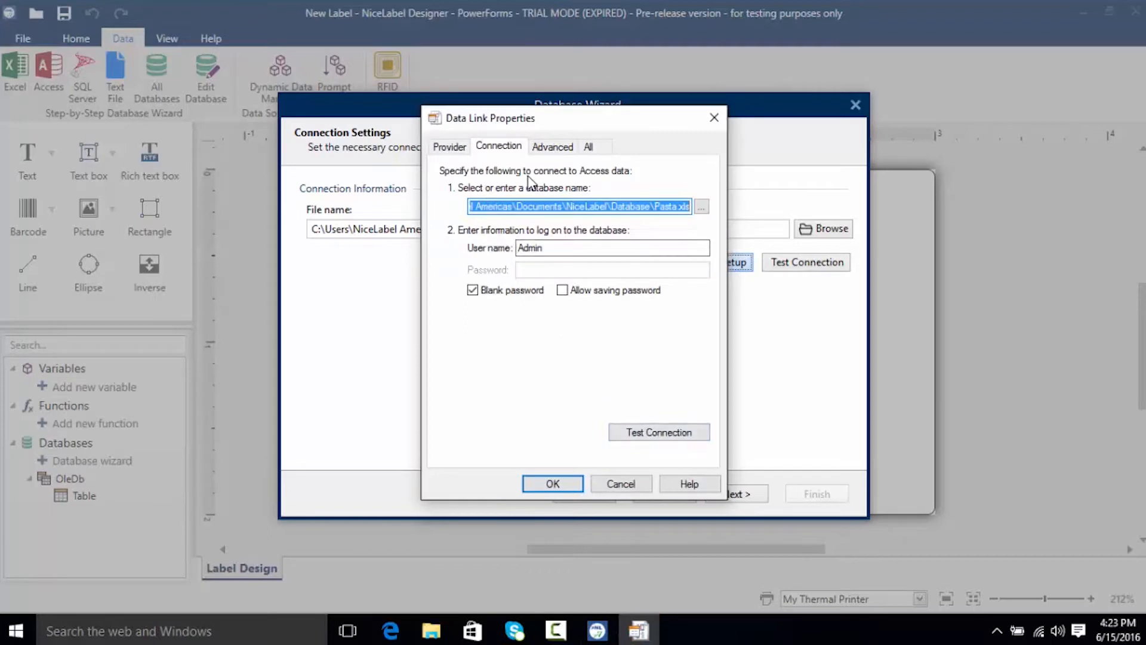
pyautogui.click(576, 484)
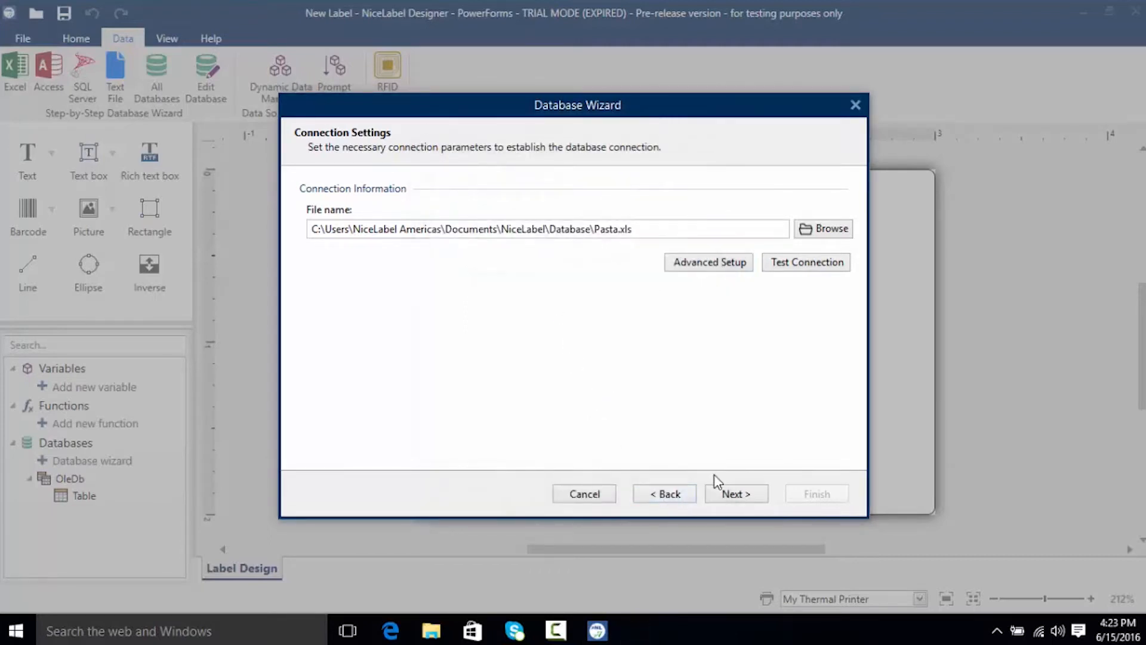
pyautogui.click(717, 497)
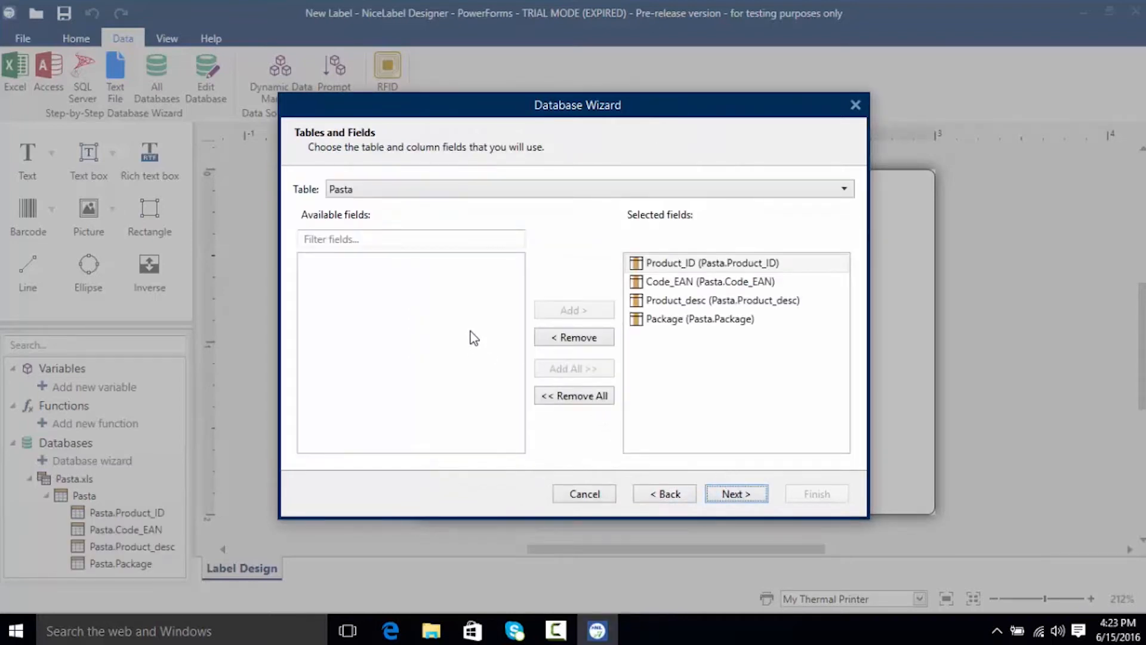
# - Keep the Pasta table, remove the Code_EAN field and add it back, and accept the selected fields
pyautogui.click(576, 196)
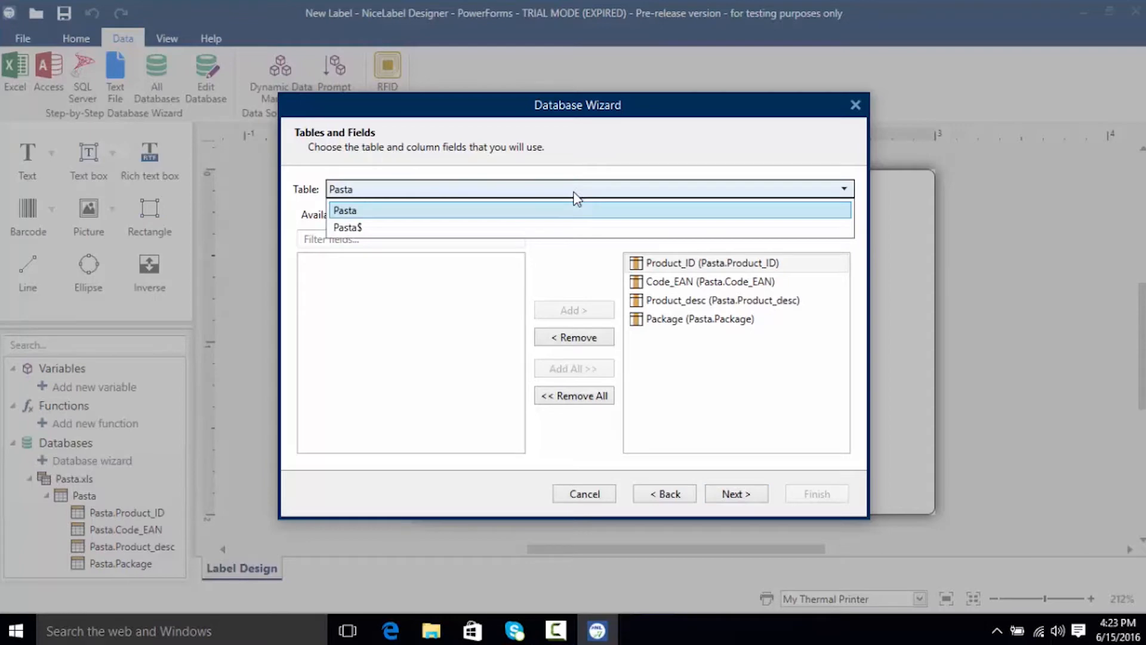
pyautogui.click(570, 195)
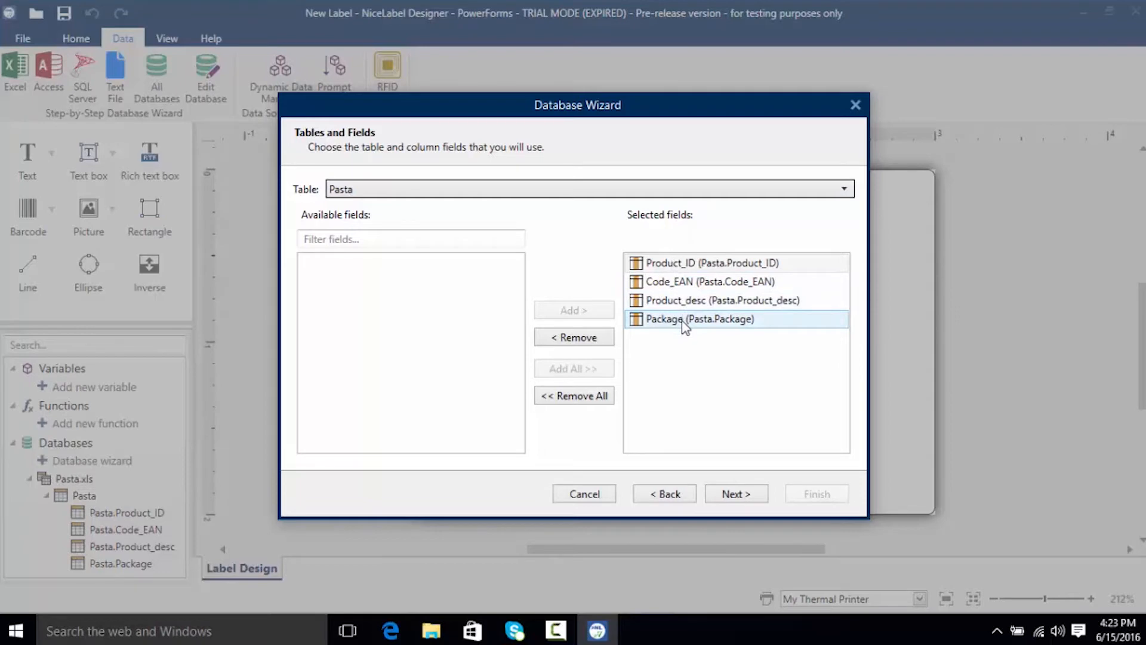
pyautogui.click(679, 280)
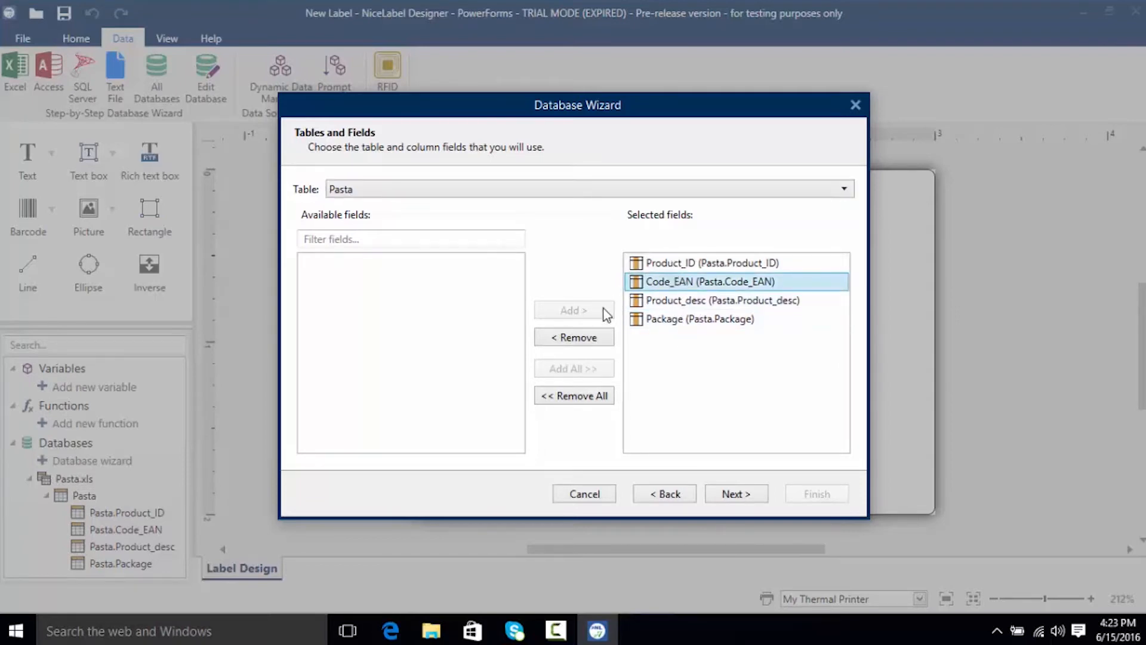
pyautogui.click(599, 338)
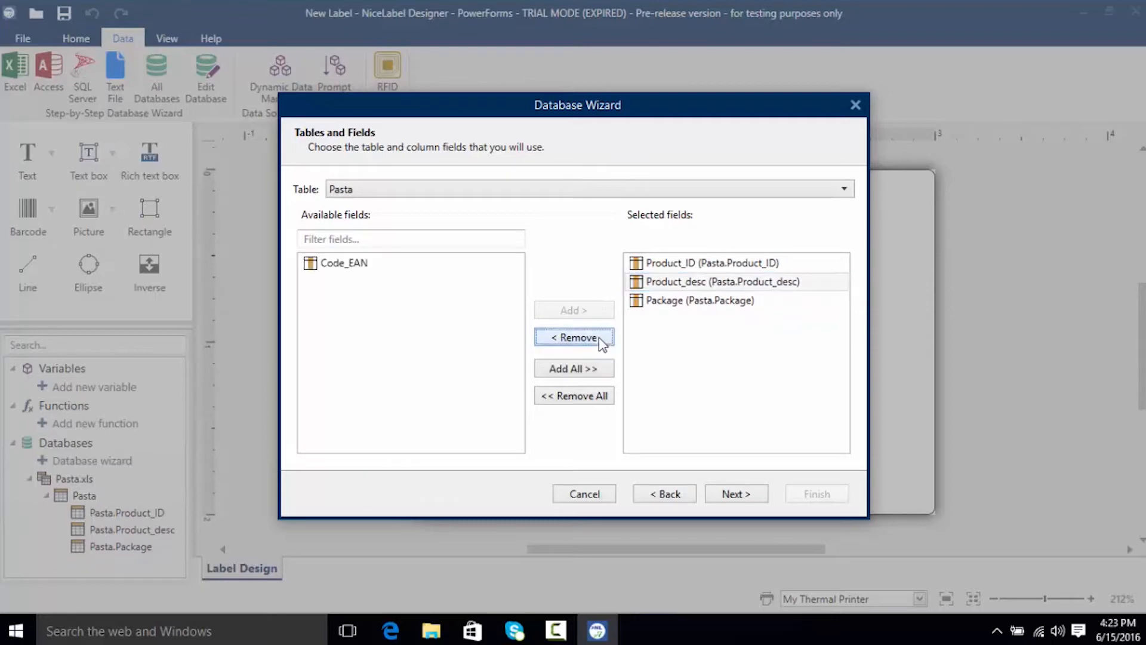
pyautogui.click(338, 263)
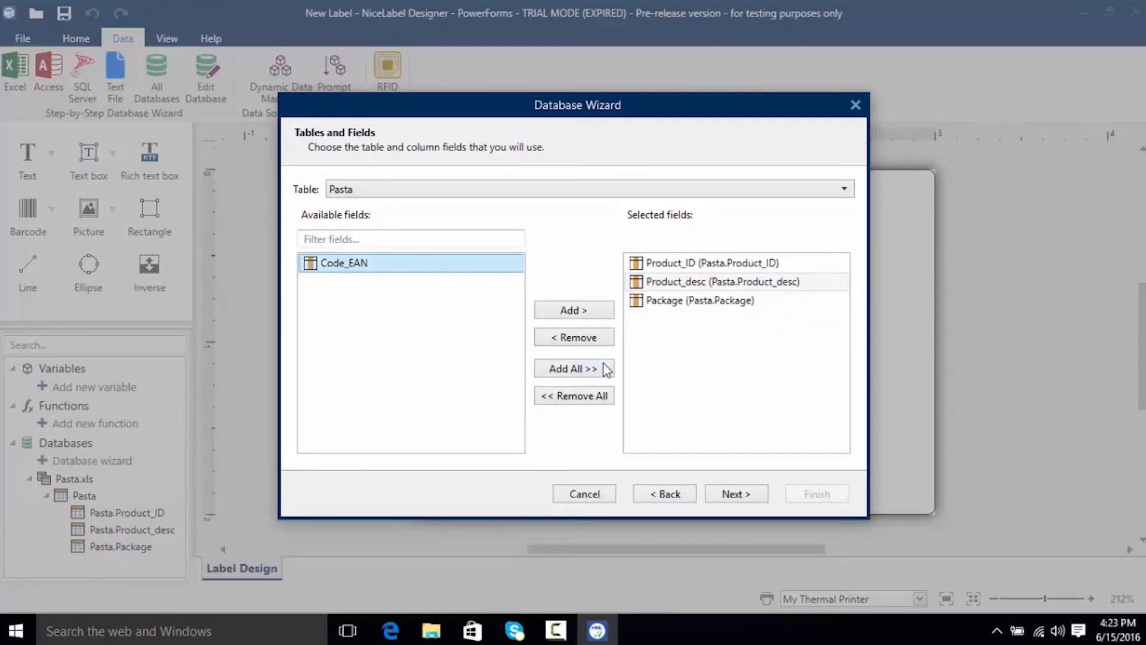
pyautogui.click(584, 311)
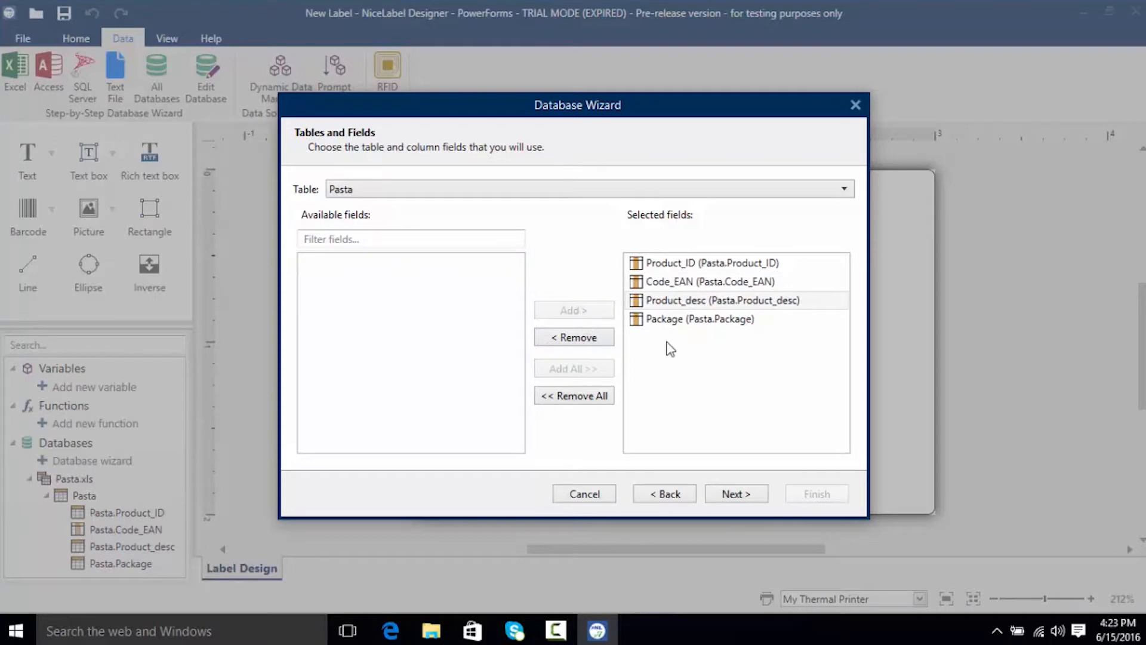
pyautogui.click(723, 494)
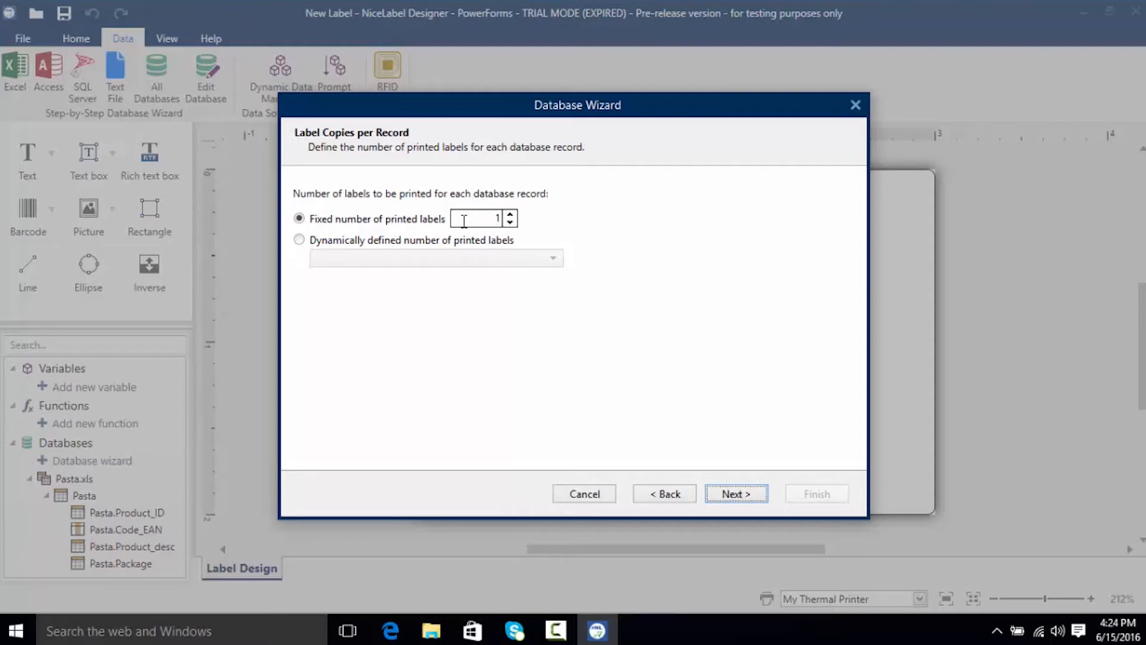
# - Try defining the number of printed labels dynamically from Pasta.Package and switch back to a fixed number
pyautogui.click(411, 241)
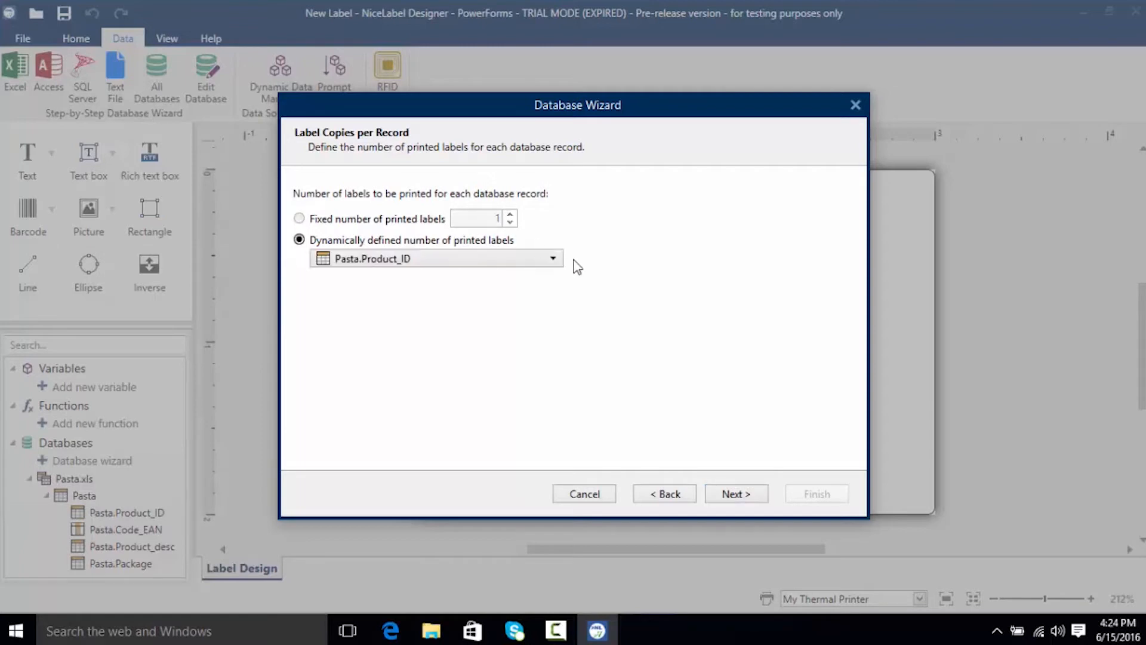
pyautogui.click(554, 261)
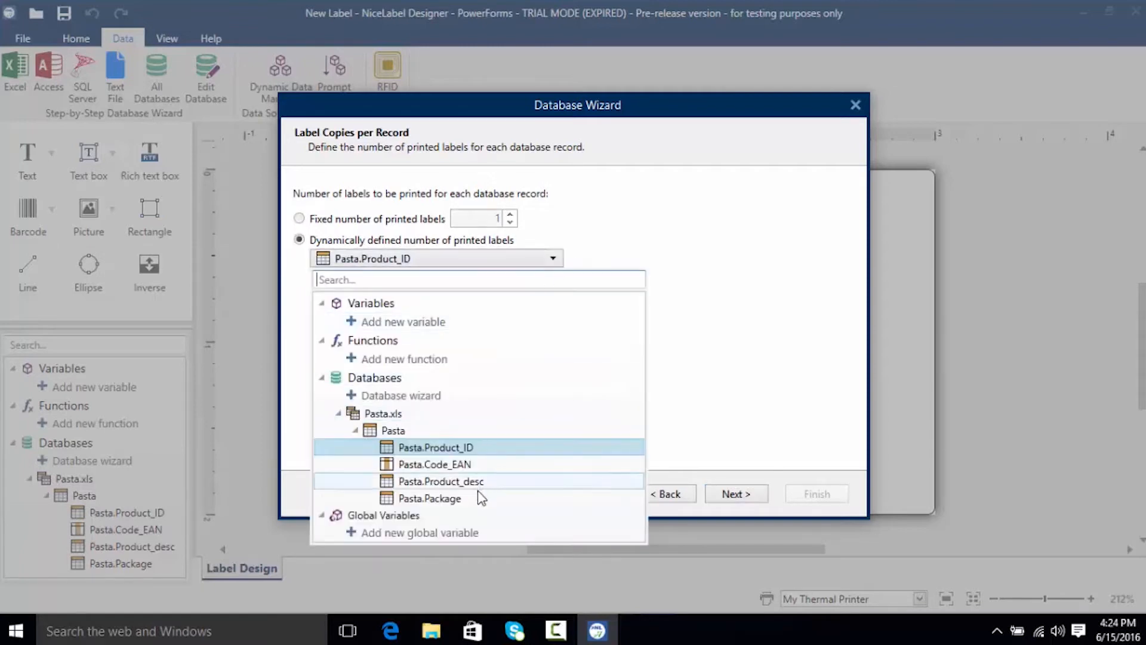
pyautogui.click(481, 498)
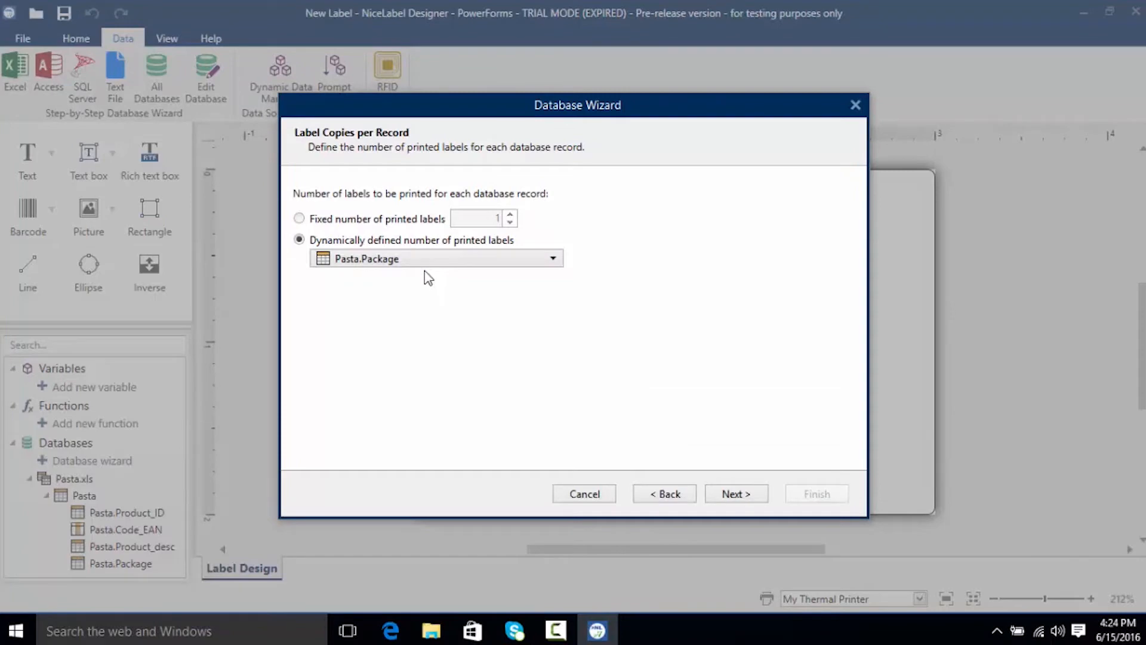
pyautogui.click(388, 220)
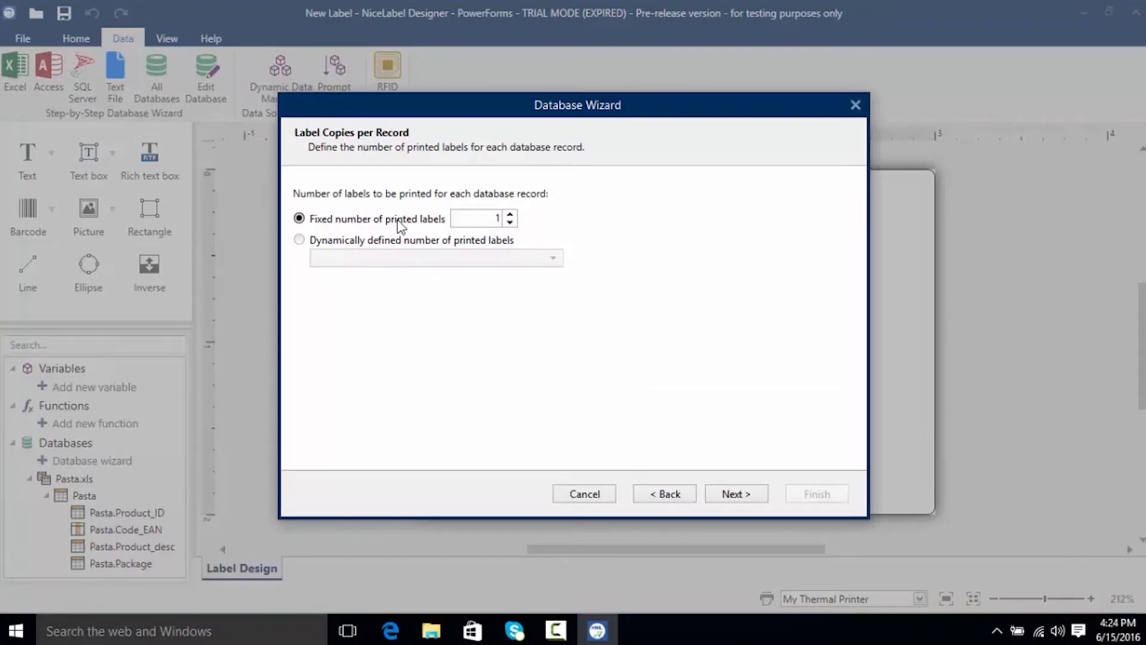
# - Accept one fixed label per record and a label text object for each field, and look through the data preview
pyautogui.click(717, 495)
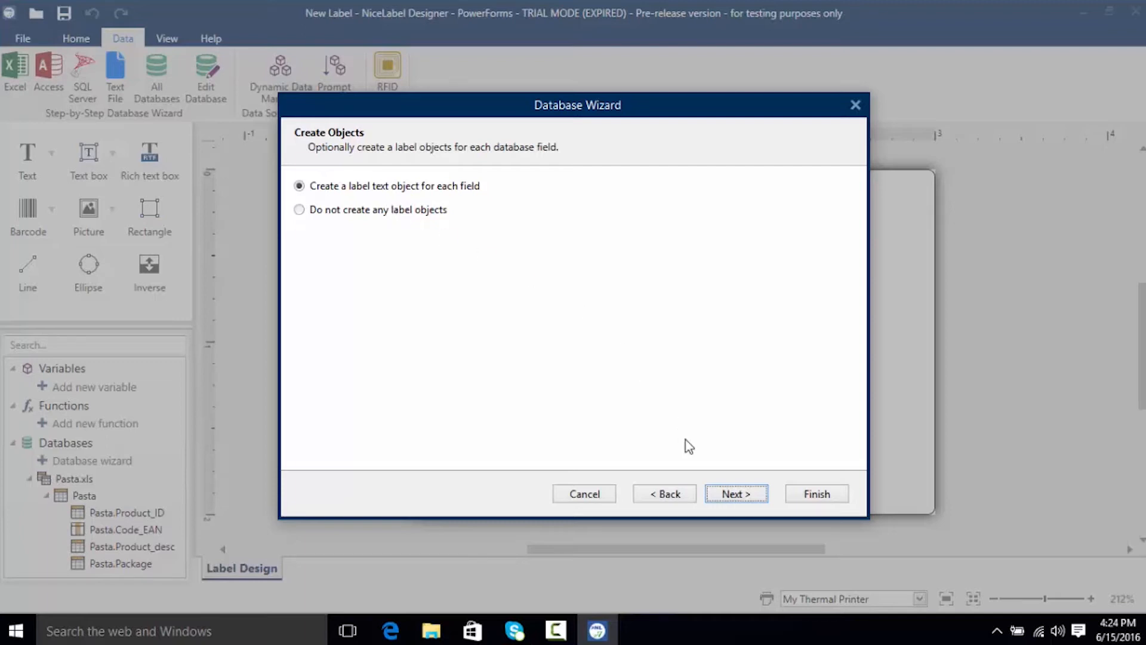
pyautogui.click(715, 494)
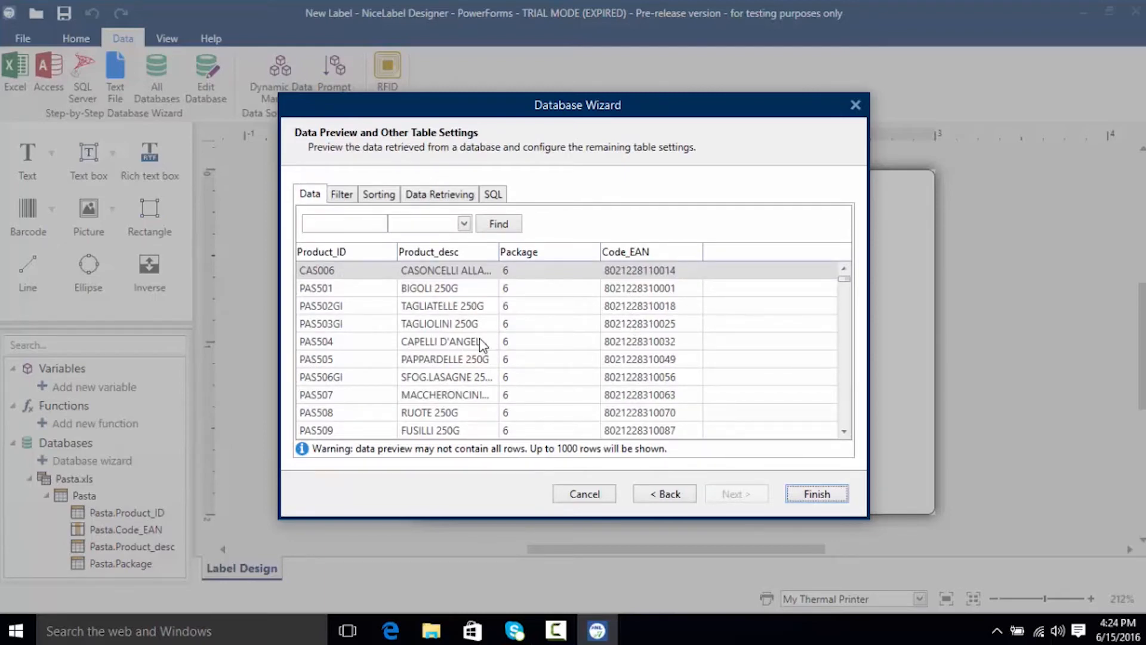
pyautogui.scroll(-3, 484, 344)
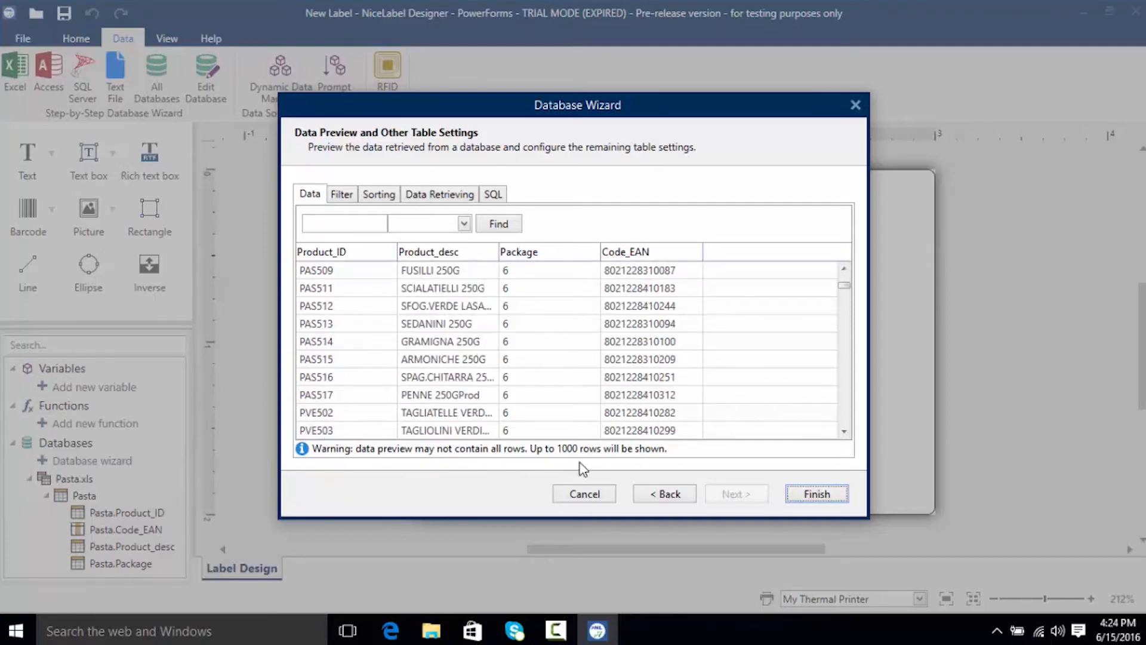
pyautogui.scroll(-10, 478, 335)
pyautogui.scroll(-10, 493, 342)
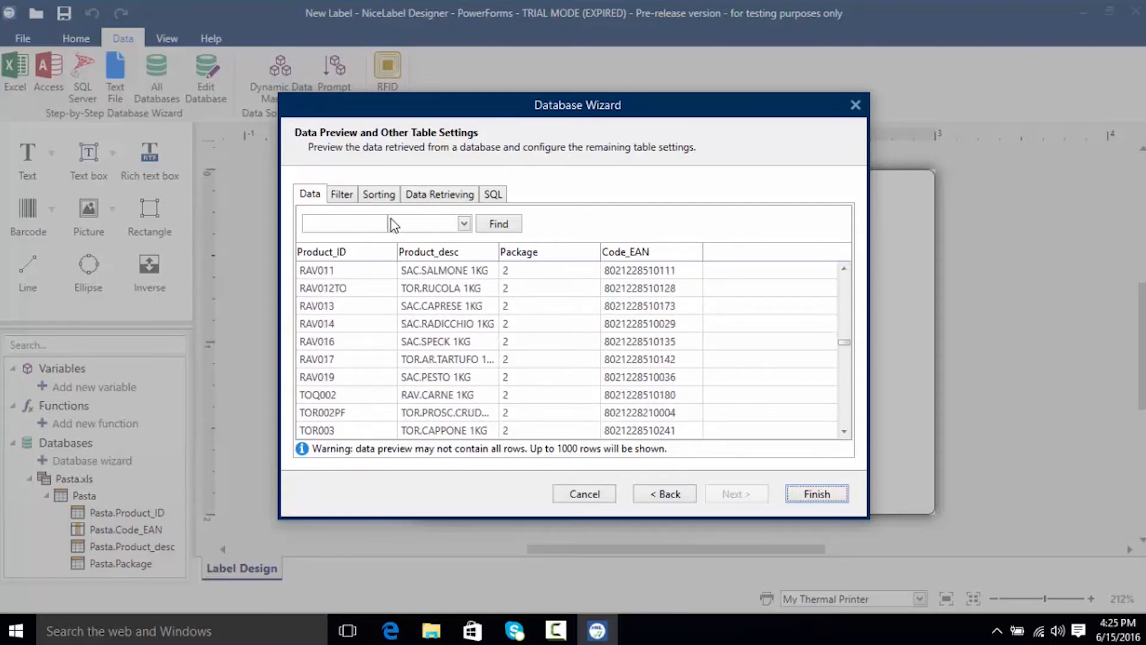
# - Try a filter condition of Package >= 2 on the table and disable the filter again
pyautogui.click(351, 197)
pyautogui.click(327, 216)
pyautogui.click(687, 235)
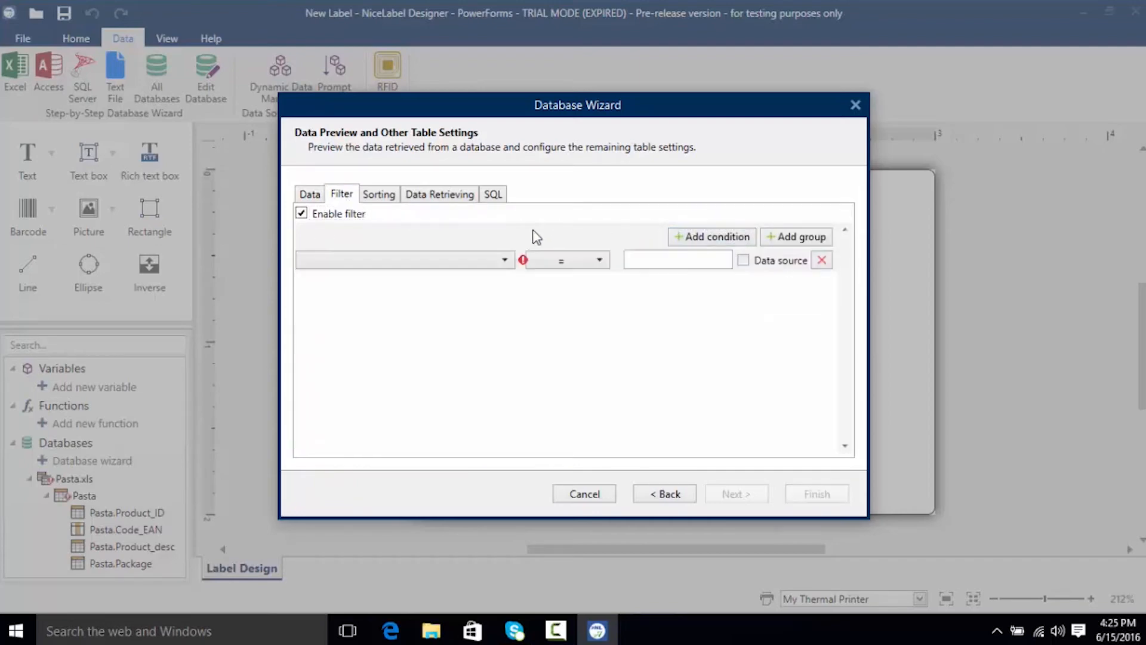
pyautogui.click(501, 260)
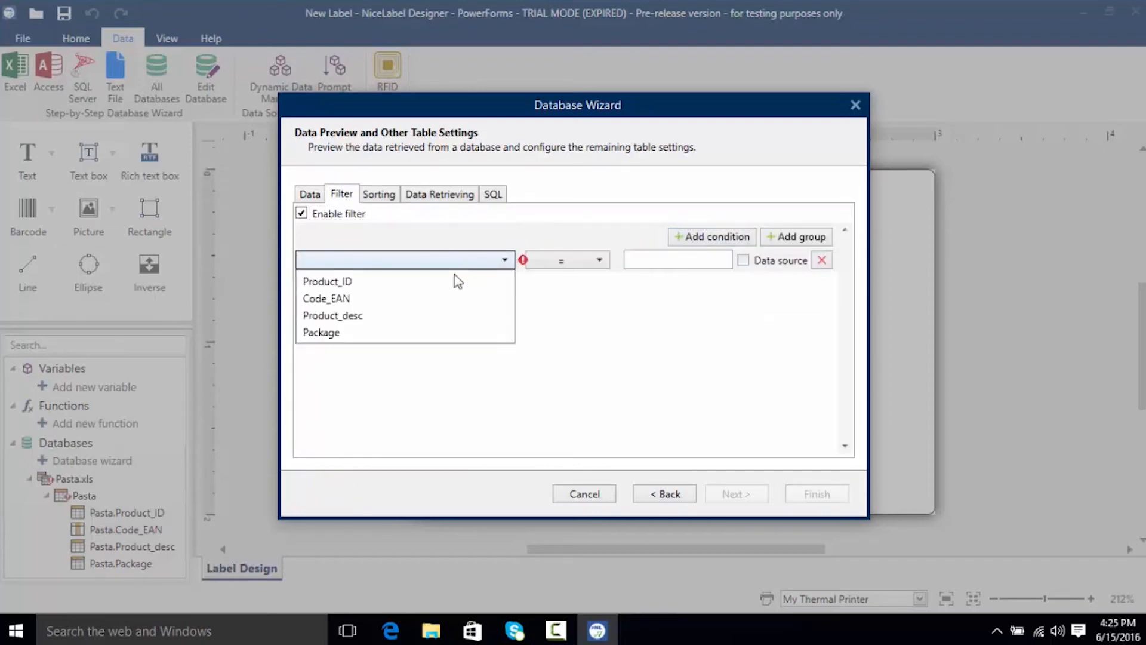
pyautogui.click(388, 332)
pyautogui.click(587, 271)
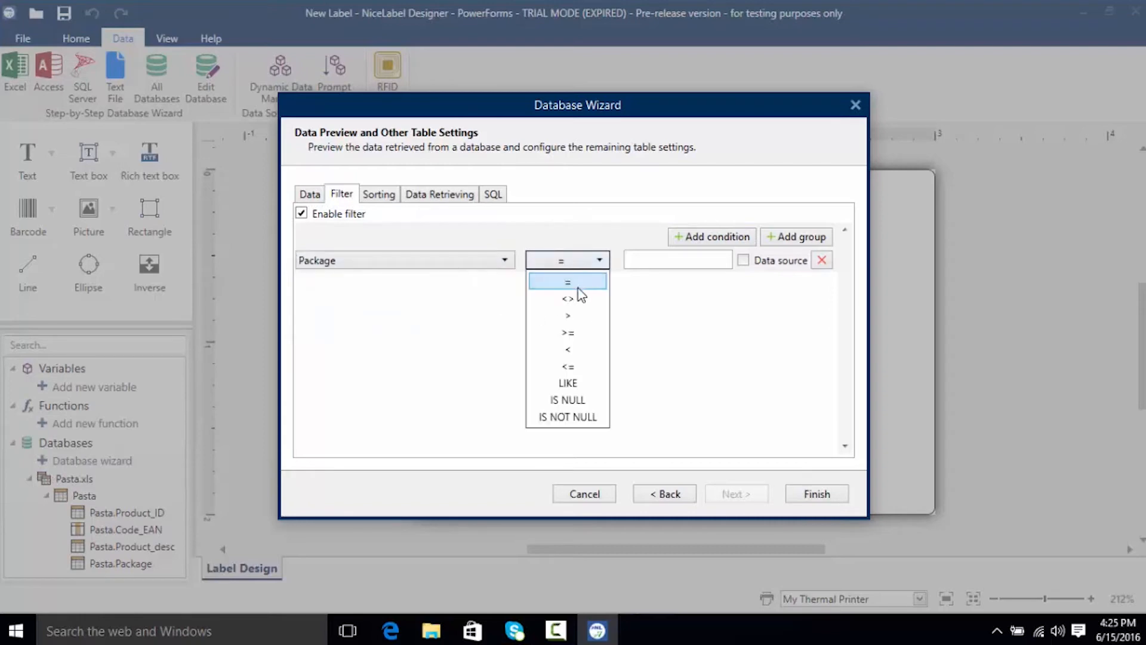
pyautogui.click(577, 332)
pyautogui.click(683, 265)
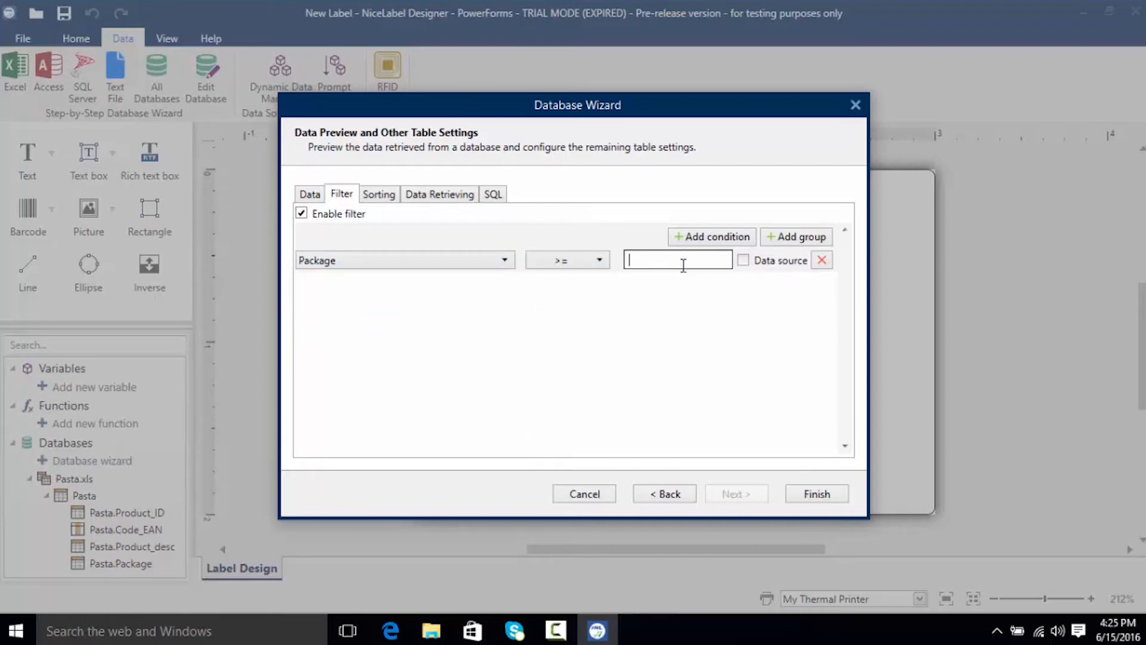
pyautogui.write('2')
pyautogui.click(301, 215)
# - Try sorting the records by Product_ID in ascending order and delete the sorting entry again
pyautogui.click(385, 204)
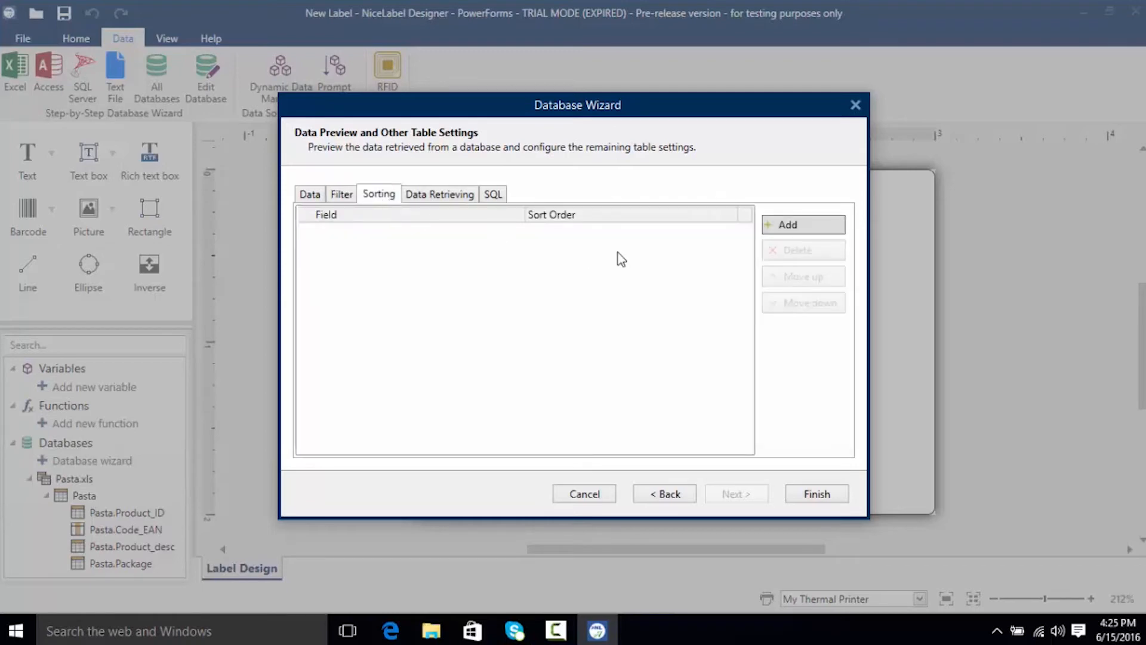
pyautogui.click(794, 227)
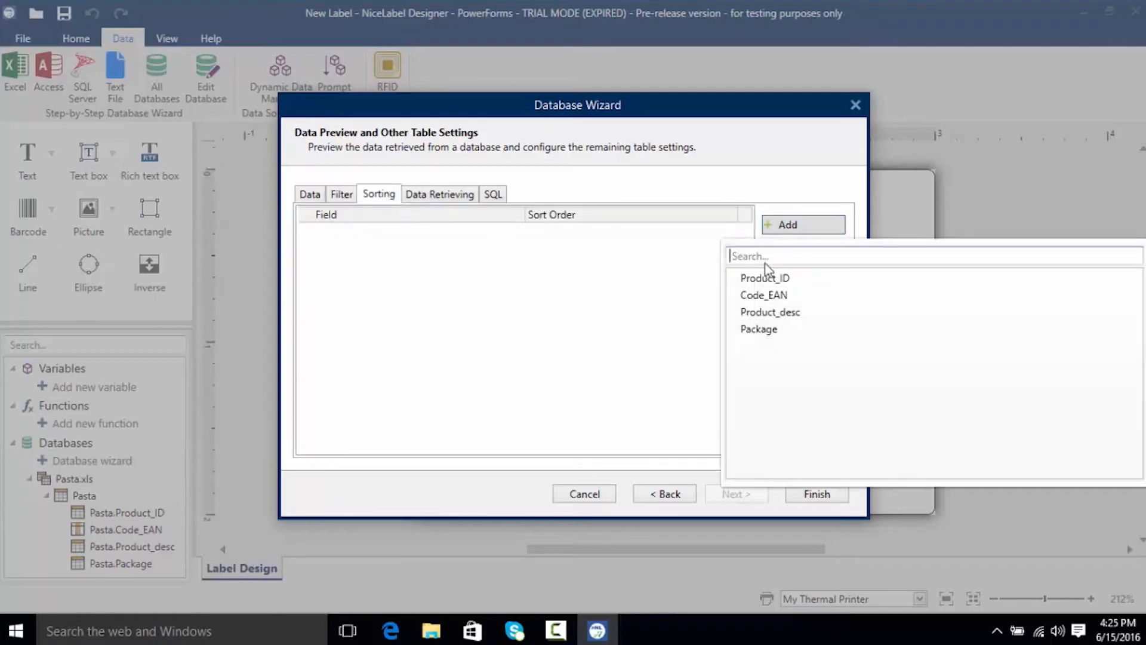
pyautogui.click(760, 279)
pyautogui.click(668, 235)
pyautogui.click(786, 258)
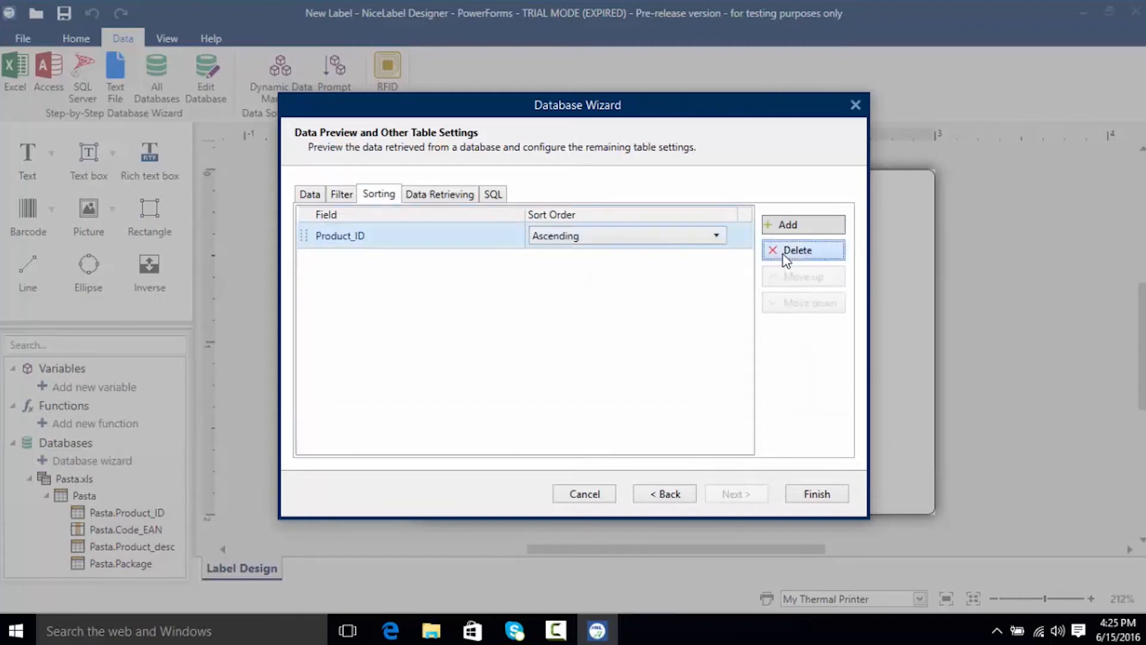
pyautogui.click(783, 254)
# - Check the default print choices in the data retrieving settings and switch record selection at print time off and back on
pyautogui.click(440, 197)
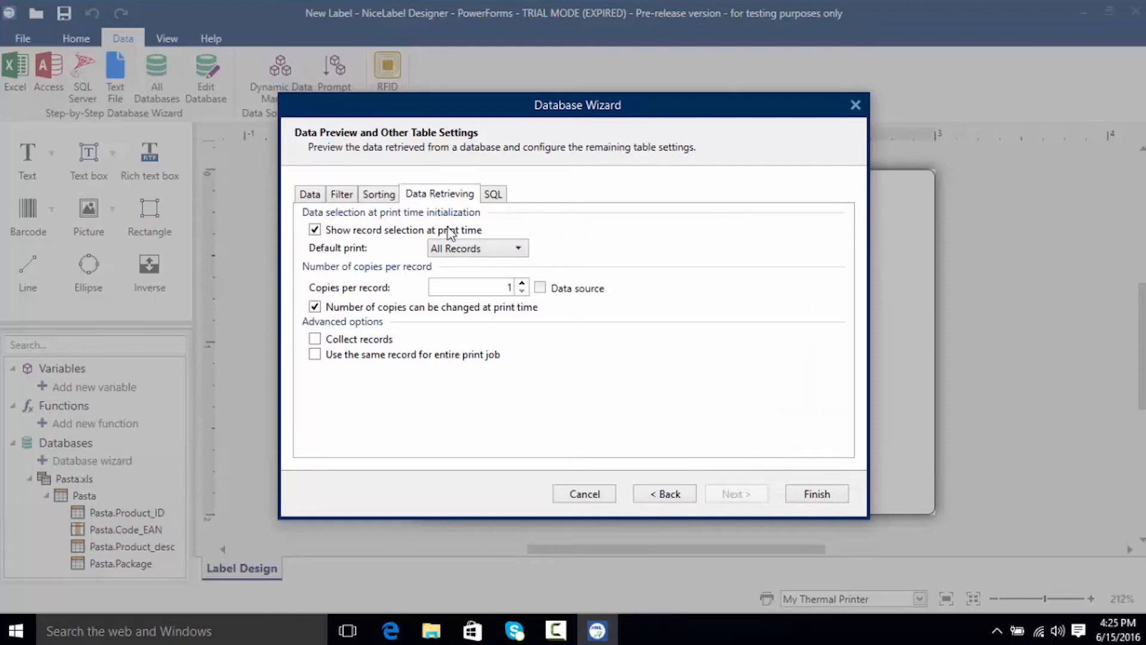
pyautogui.click(509, 250)
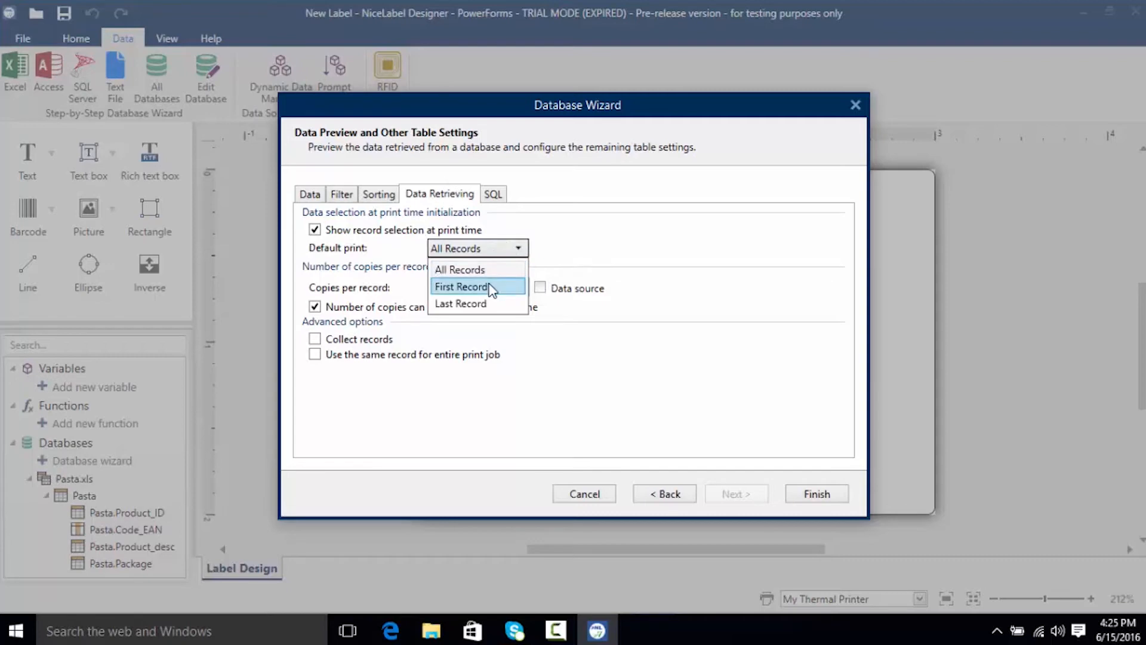
pyautogui.click(594, 262)
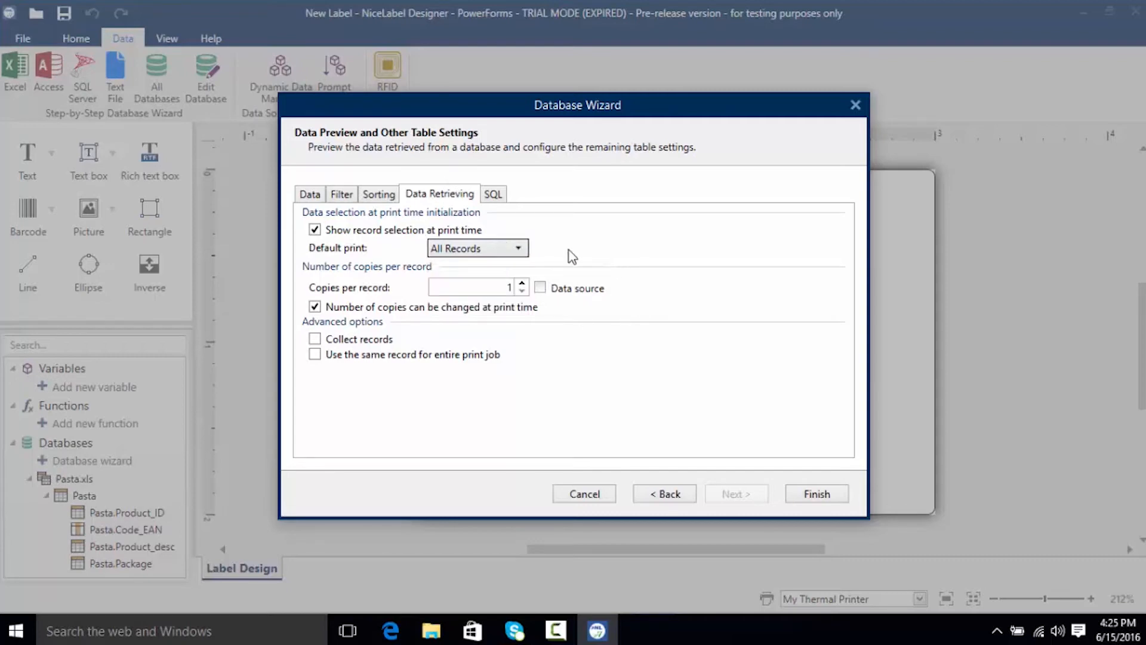
pyautogui.click(349, 231)
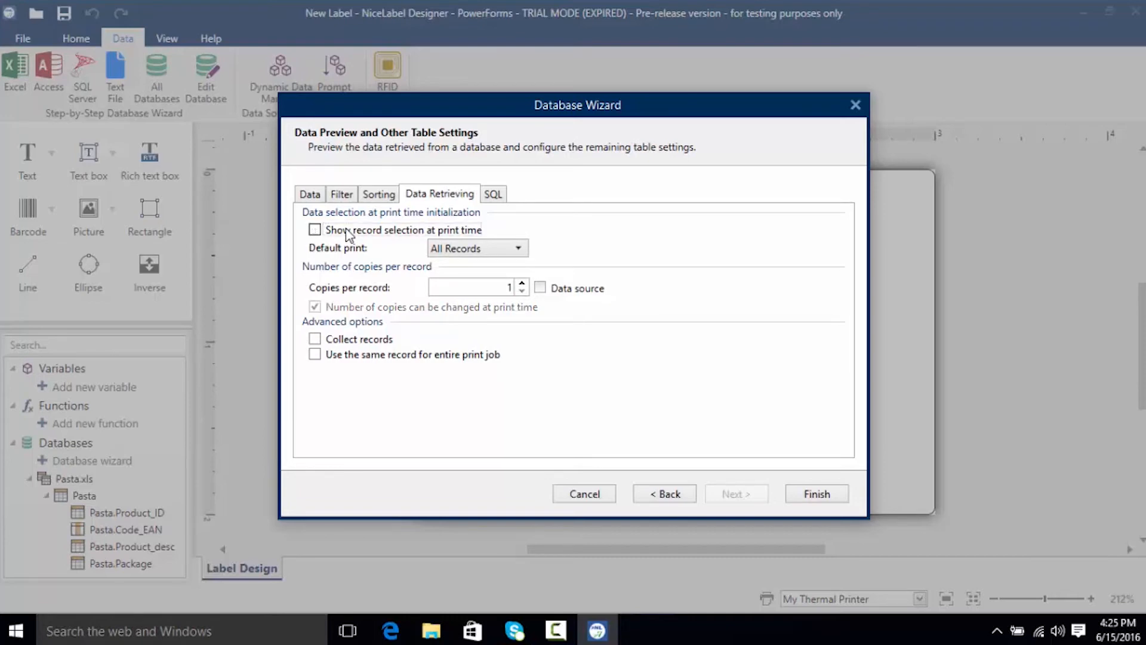
pyautogui.click(347, 231)
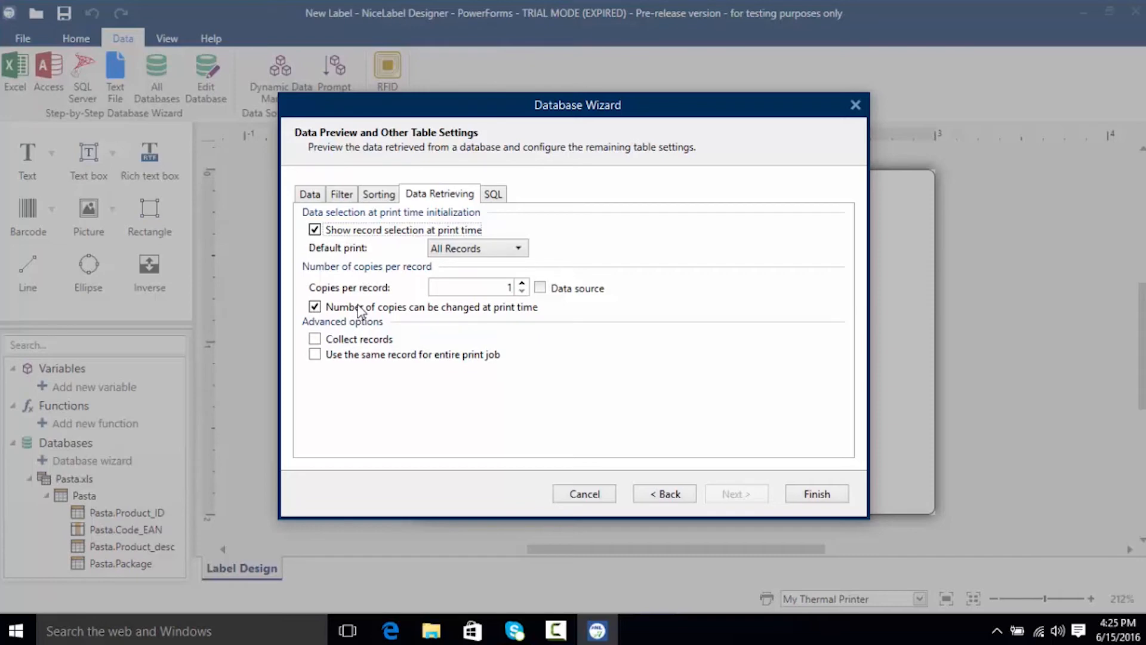
# - Review the SQL statement generated for the Pasta table and finish the Database Wizard
pyautogui.click(493, 197)
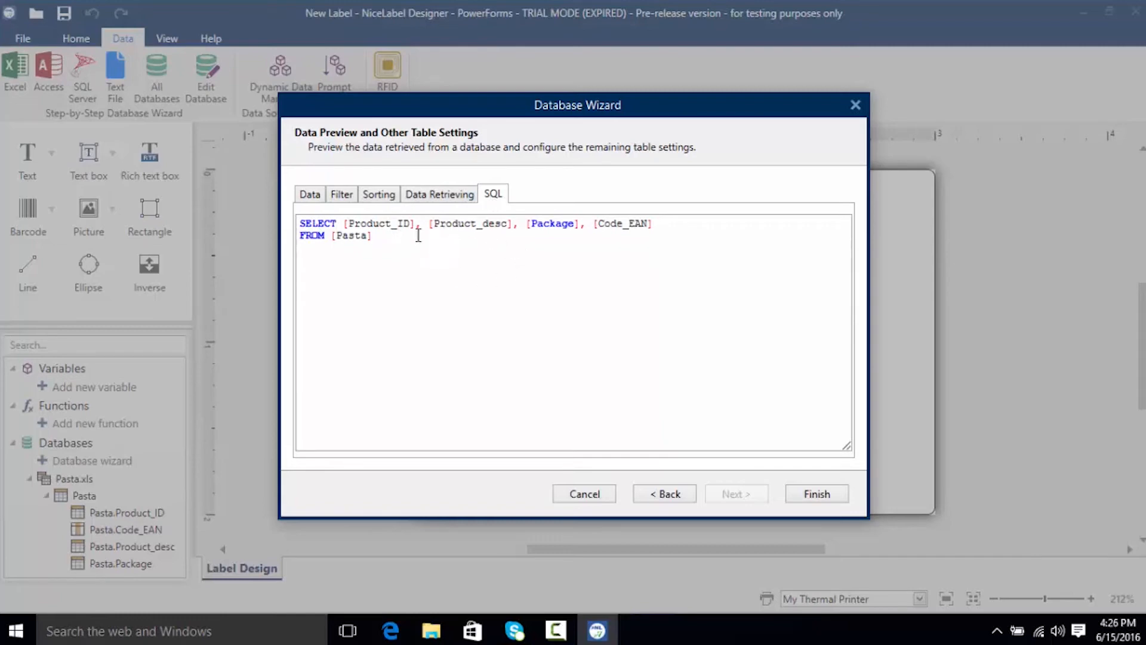
pyautogui.click(324, 198)
pyautogui.click(798, 494)
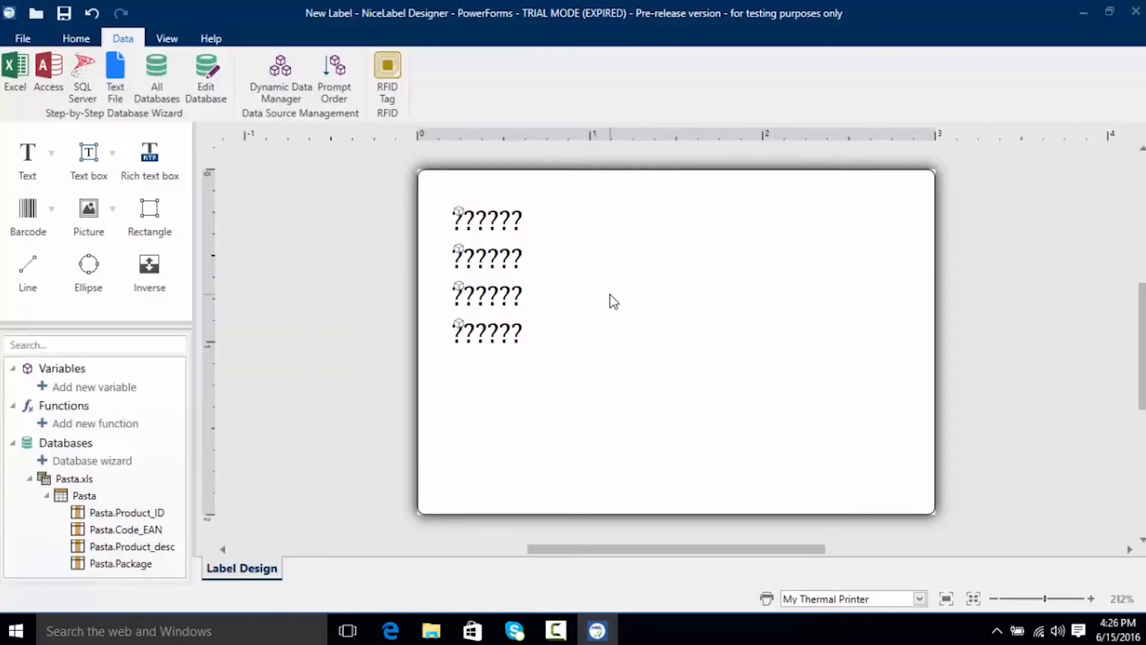
# - Turn on object name markers and check which database field each of the four label text objects is linked to
pyautogui.click(505, 225)
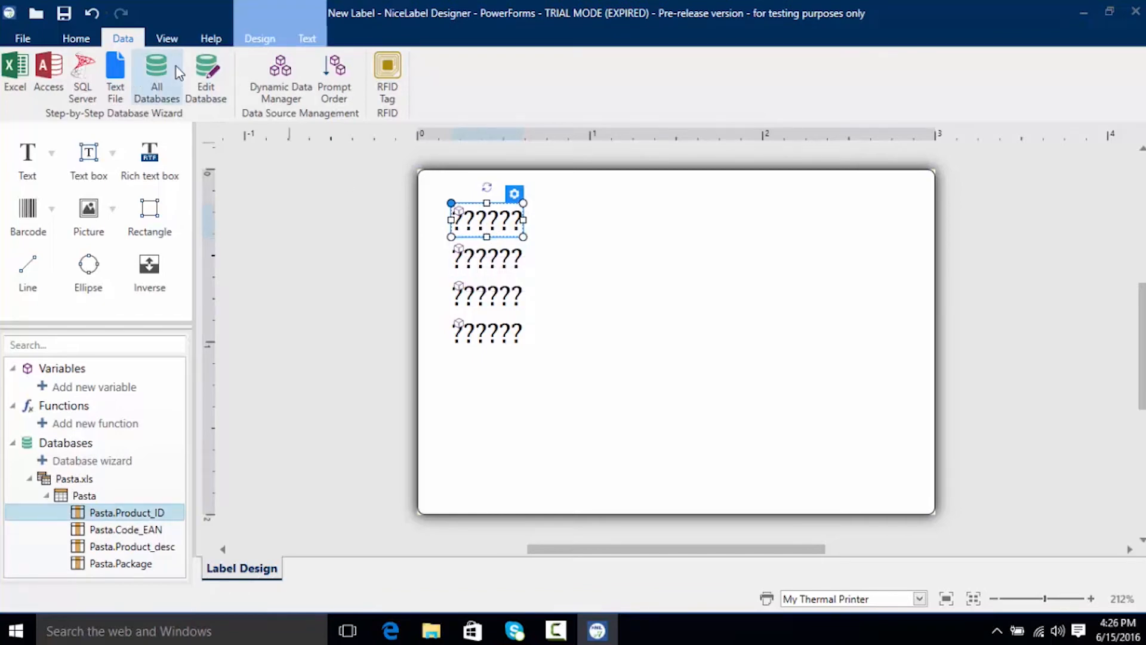
pyautogui.click(168, 39)
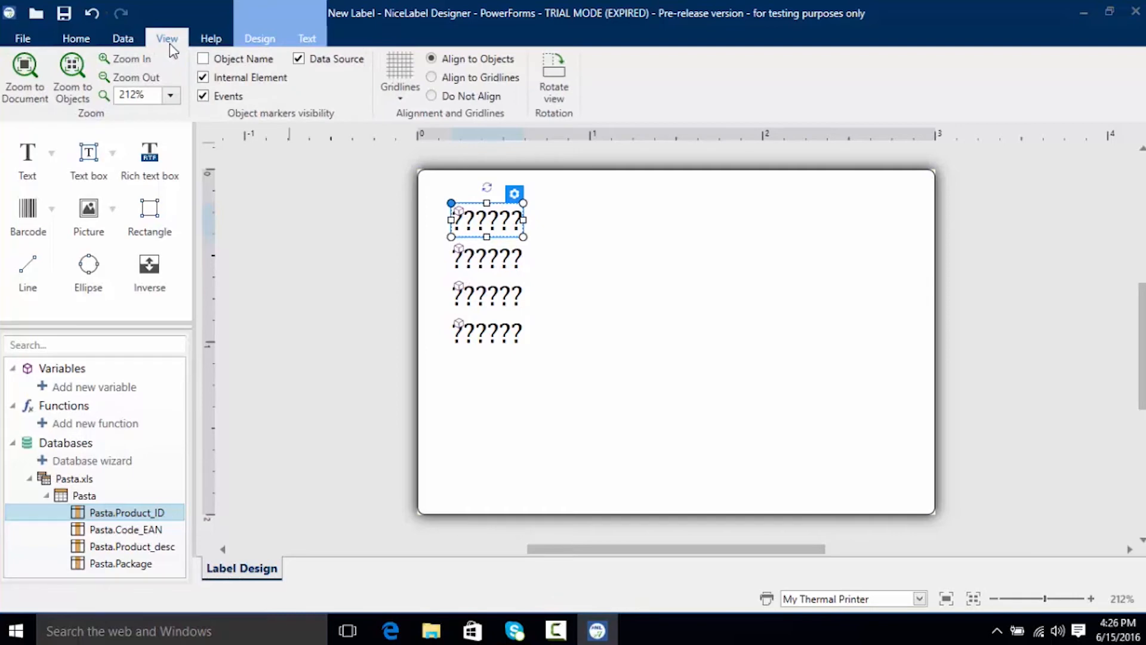
pyautogui.click(203, 59)
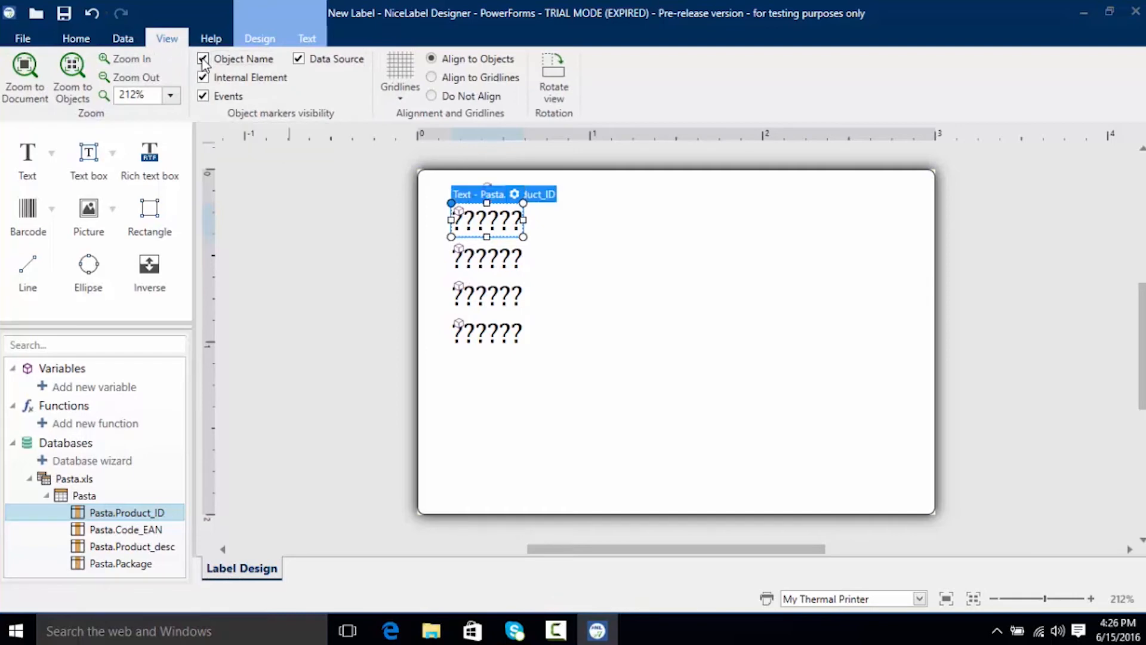
pyautogui.click(476, 250)
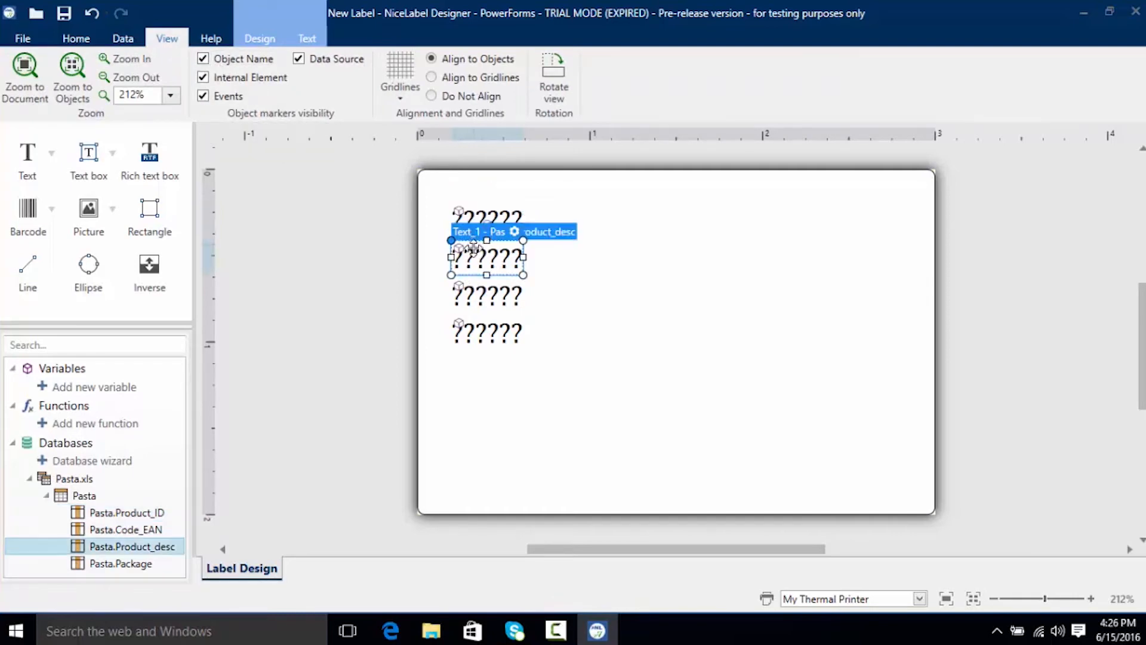
pyautogui.click(490, 301)
pyautogui.click(501, 333)
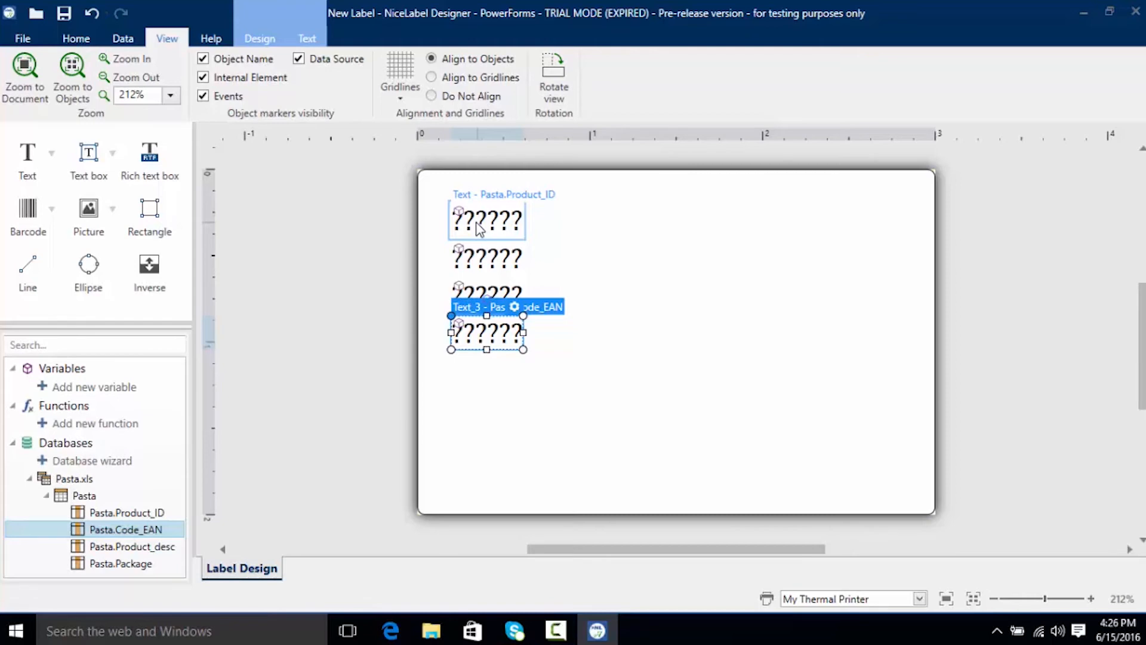
# - Open the label's print view and select only records 1 to 4 of the Pasta table for printing
pyautogui.click(26, 38)
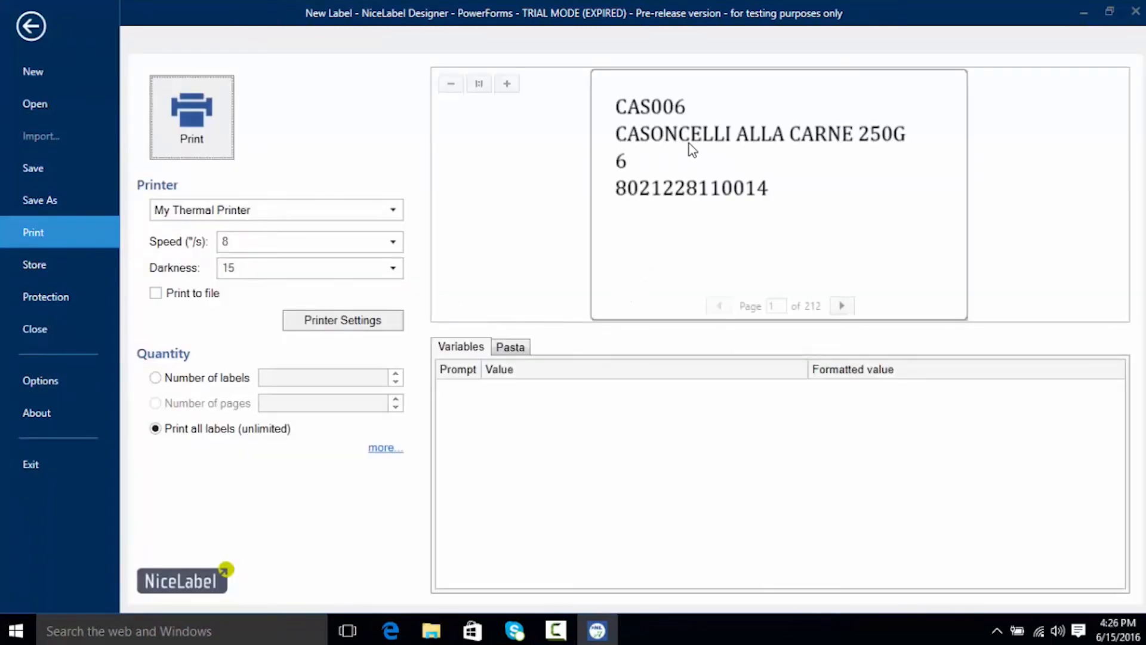
pyautogui.click(512, 349)
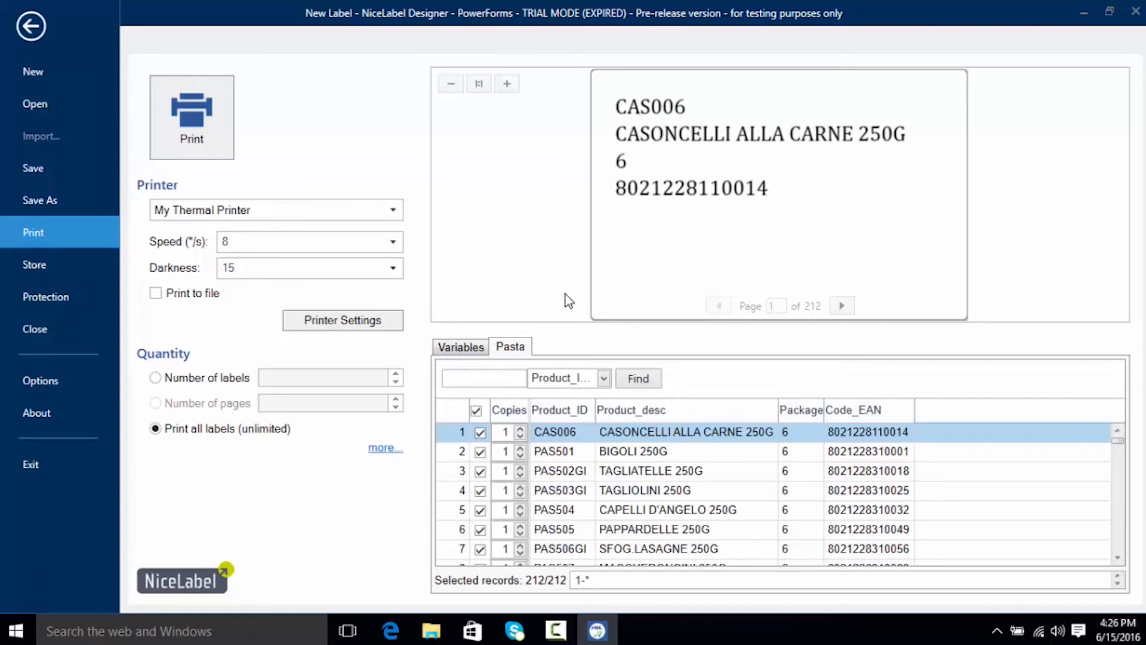
pyautogui.click(476, 411)
pyautogui.click(480, 432)
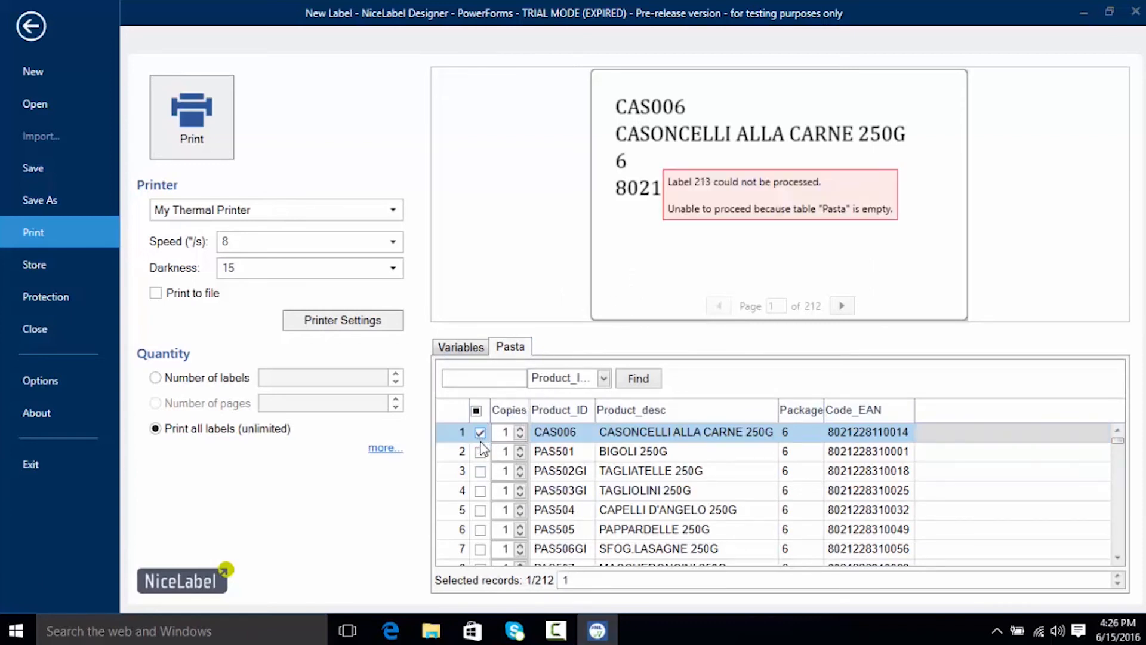
pyautogui.click(480, 451)
pyautogui.click(480, 471)
pyautogui.click(480, 490)
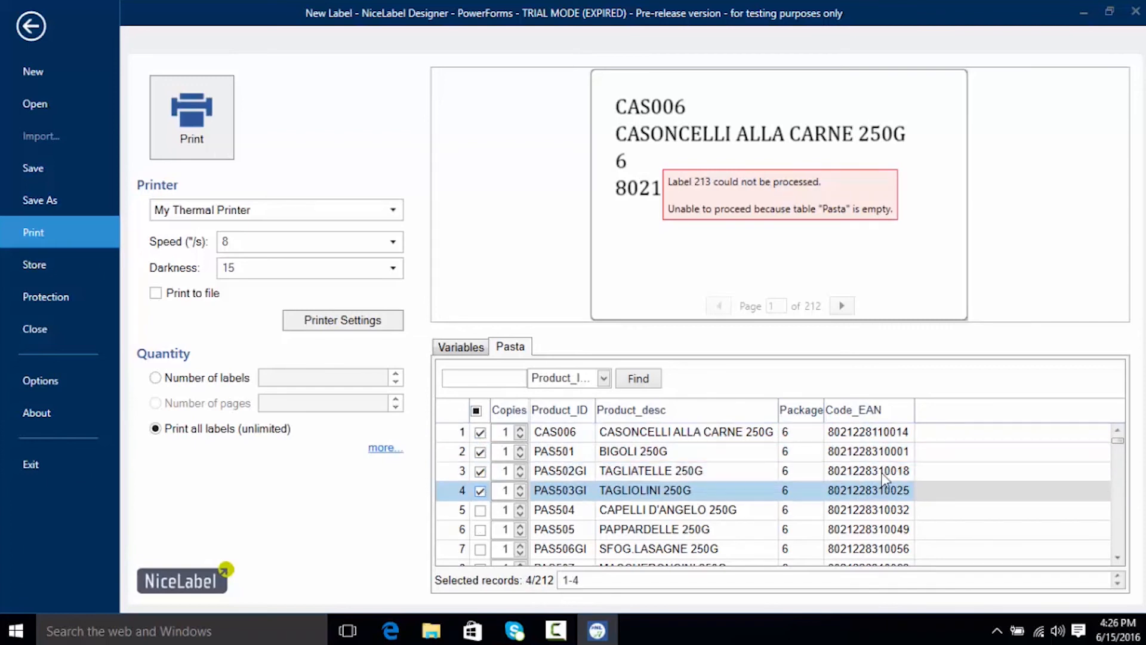
# - Page forward through the print preview of the selected records and return to the first label
pyautogui.click(836, 305)
pyautogui.click(836, 305)
pyautogui.click(836, 305)
pyautogui.click(726, 306)
pyautogui.click(725, 306)
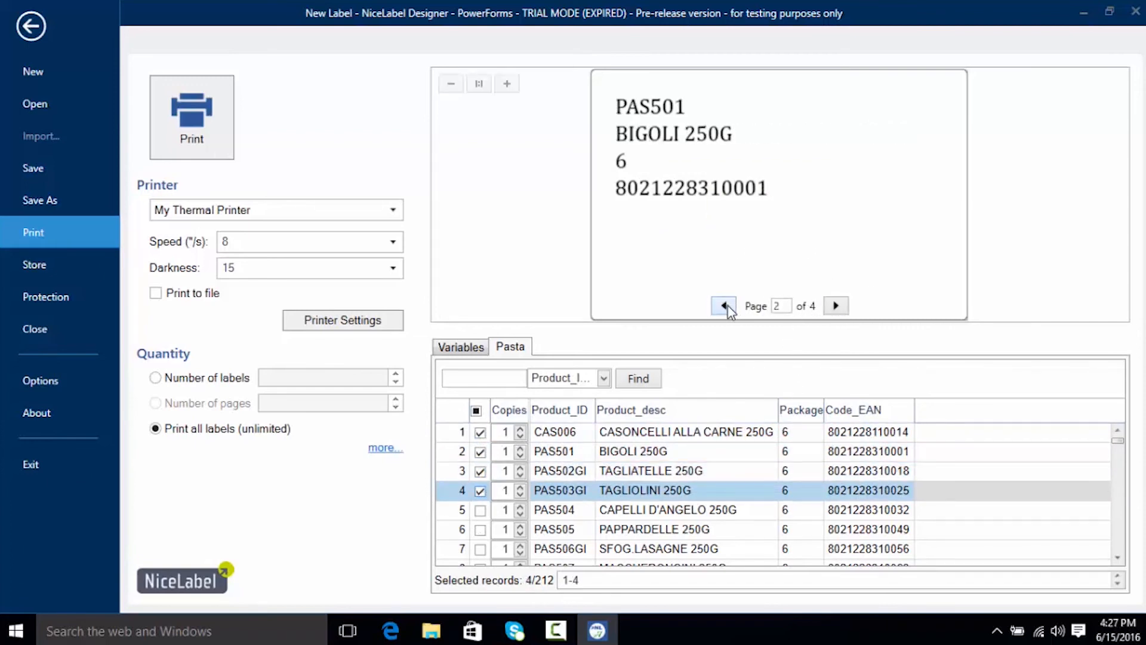
pyautogui.click(725, 306)
# - Set the selected record range to 1-15,20-27
pyautogui.moveTo(585, 578); pyautogui.dragTo(527, 563)
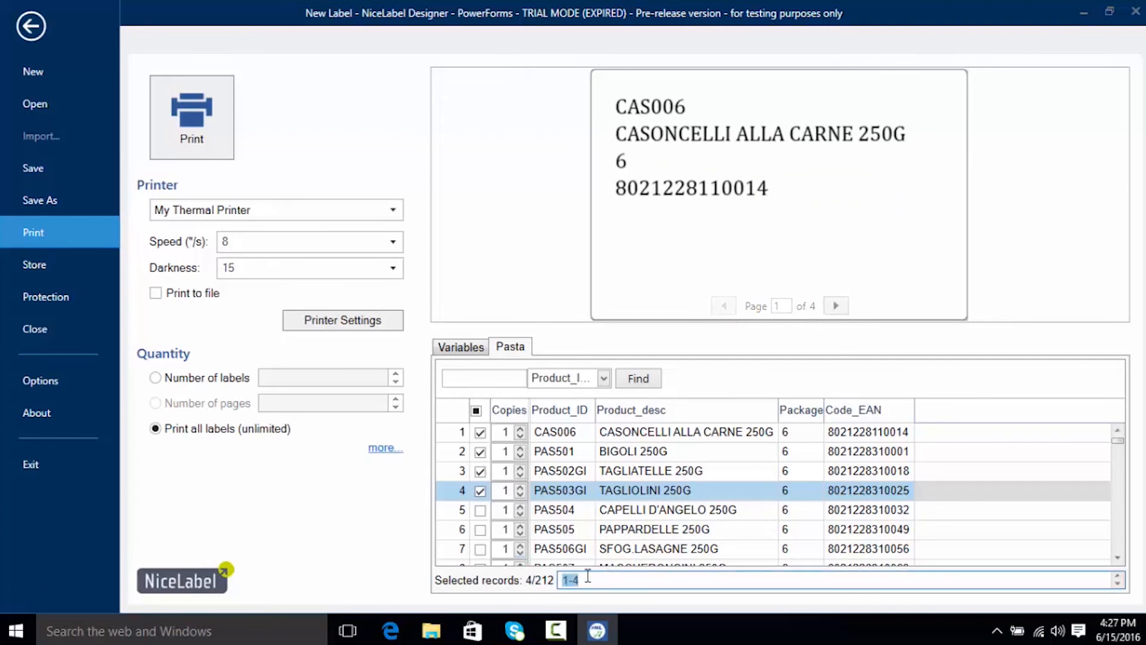
pyautogui.write('1-15')
pyautogui.press('Return')
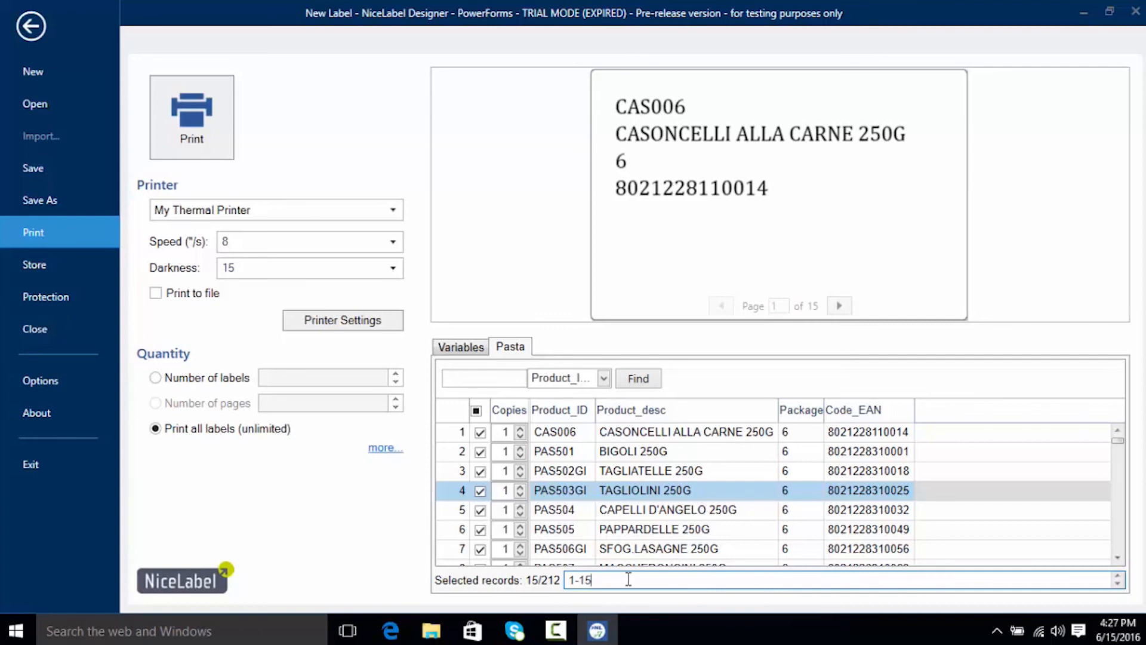
pyautogui.write(',20-27')
pyautogui.press('Tab')
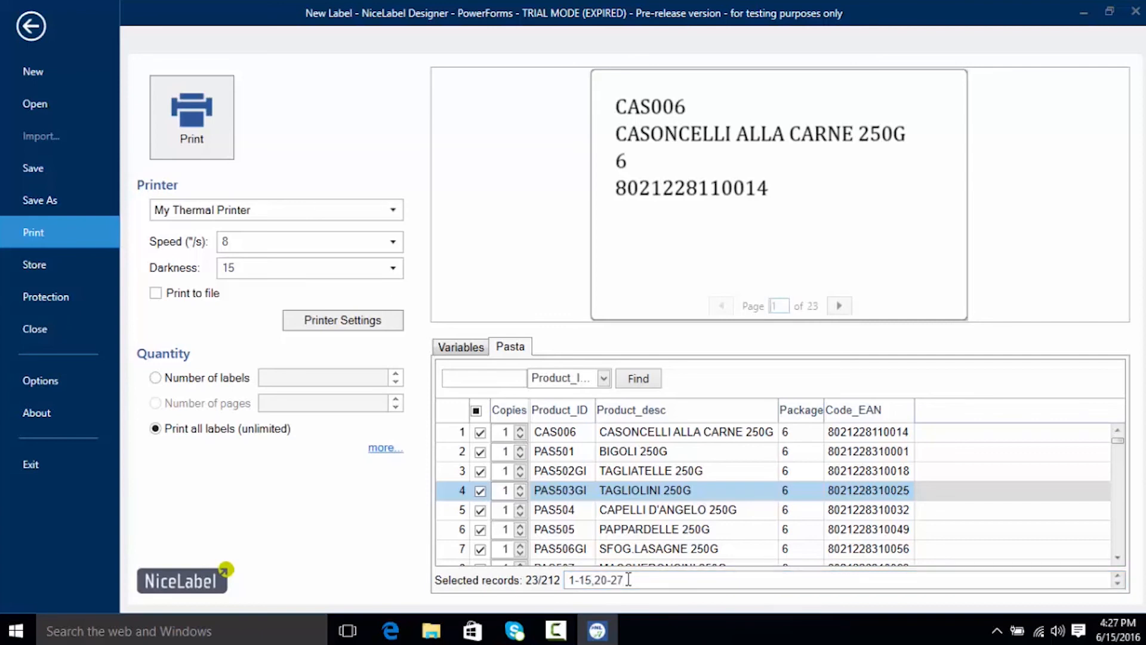
# - Look through the Pasta record list to check which records the entered ranges include
pyautogui.scroll(-1, 498, 447)
pyautogui.scroll(-3, 567, 495)
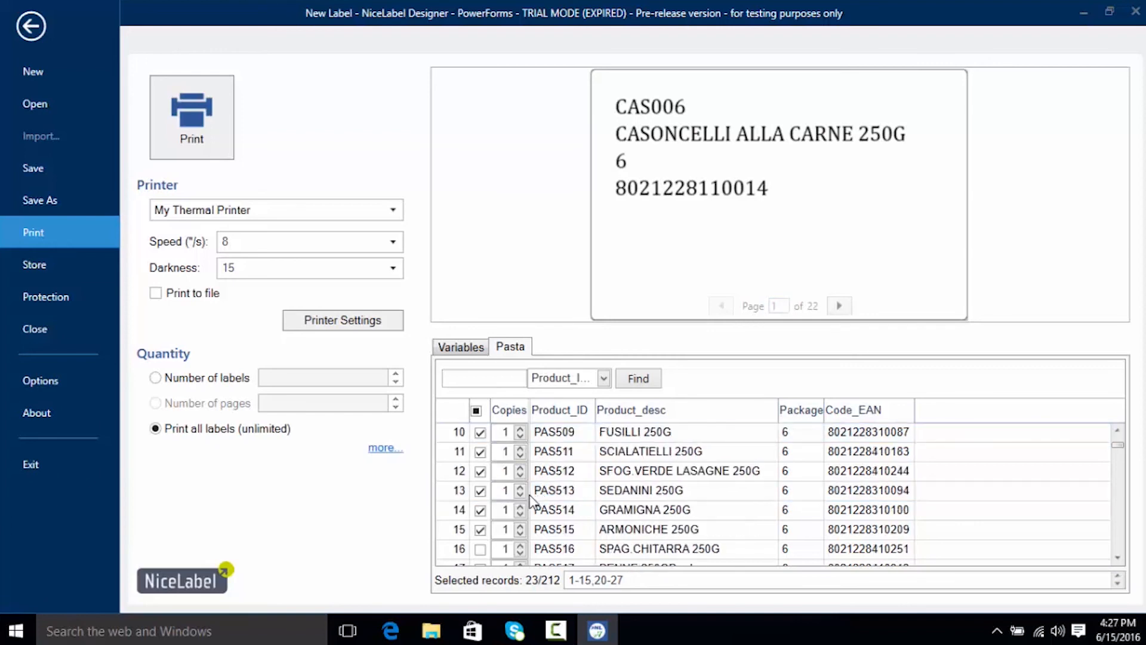
pyautogui.scroll(-1, 529, 501)
pyautogui.scroll(-1, 505, 489)
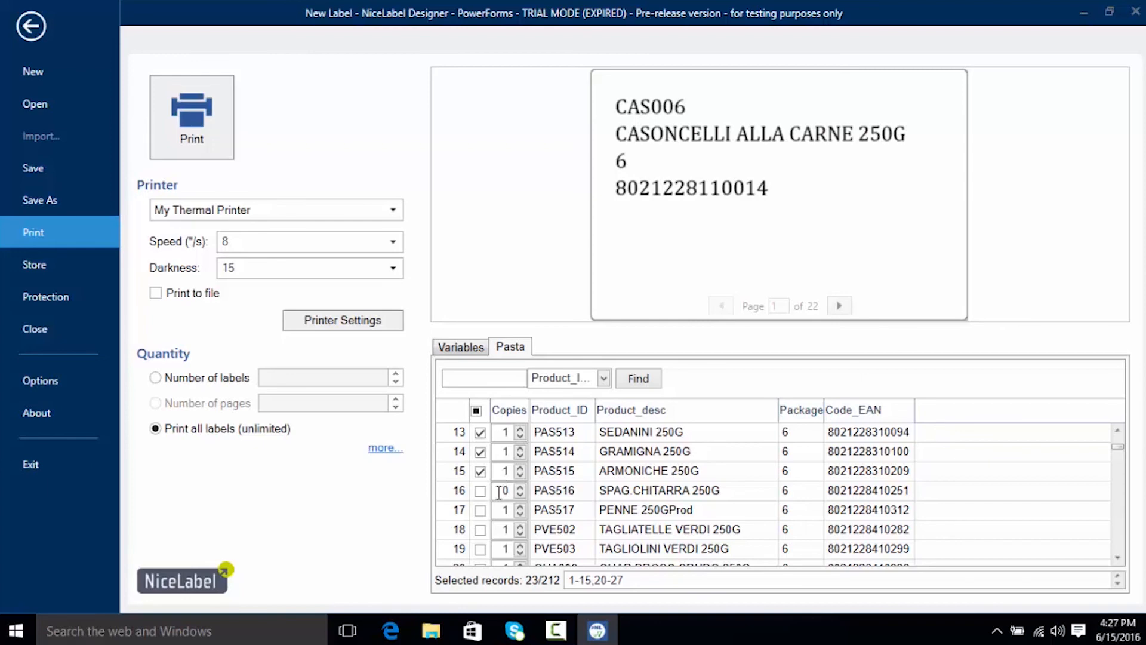
pyautogui.click(499, 490)
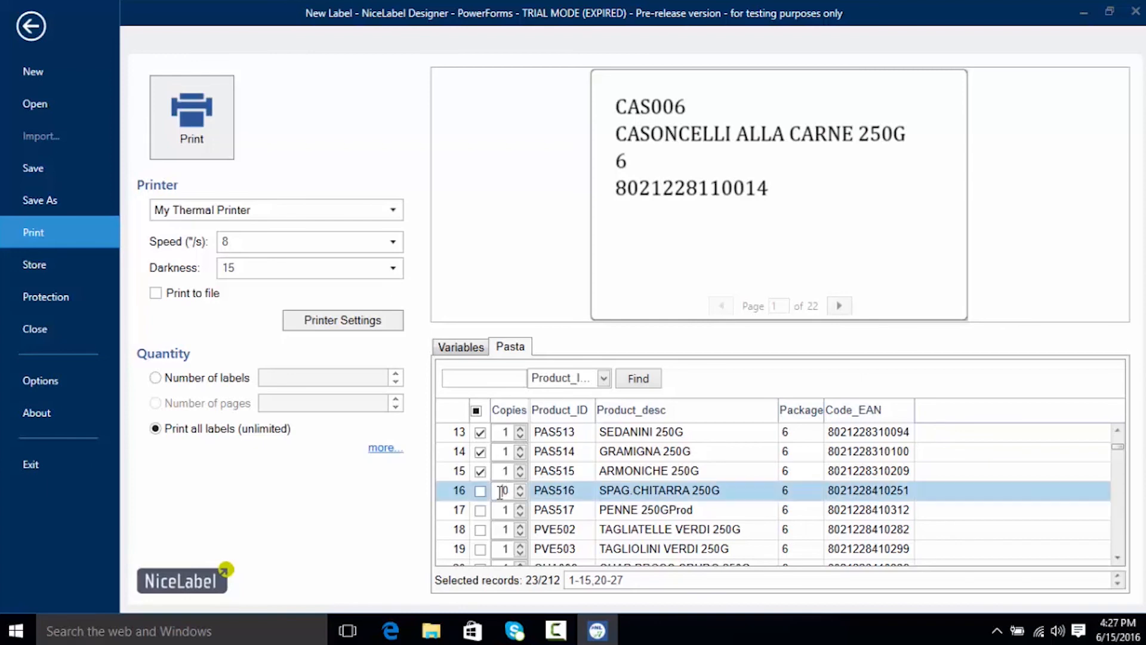
pyautogui.click(1117, 558)
pyautogui.click(1118, 558)
pyautogui.click(1117, 557)
pyautogui.click(1118, 557)
pyautogui.click(1117, 558)
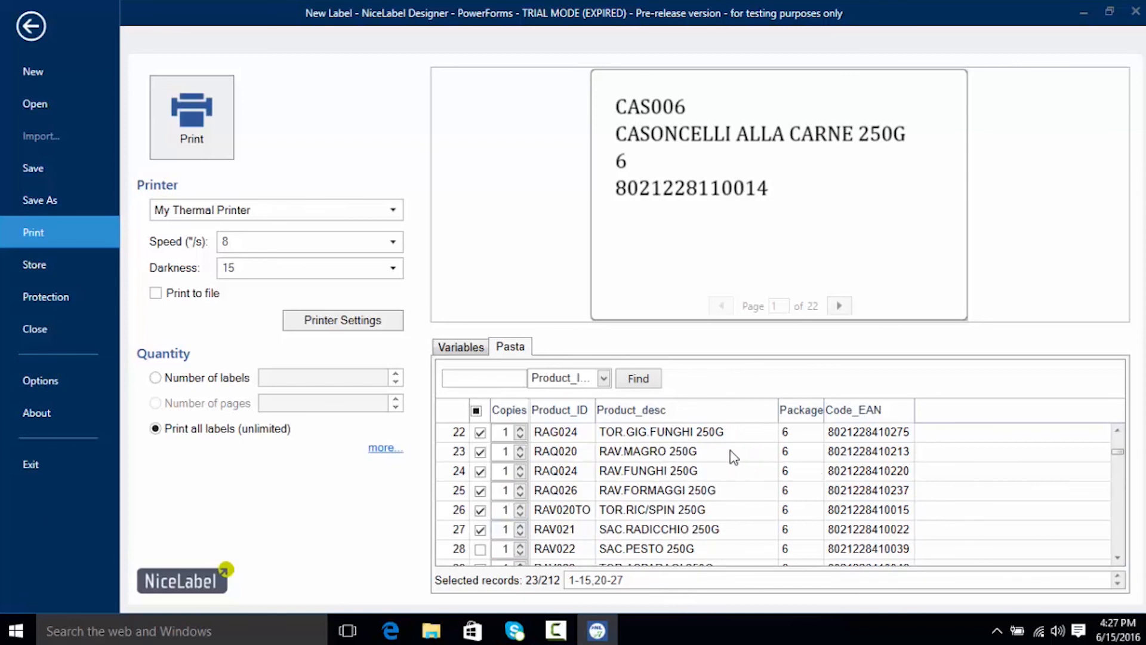
# - Set the number of copies for record 22 (TOR.GIG.FUNGHI 250G) to 4 and return to the start of the record list
pyautogui.click(520, 428)
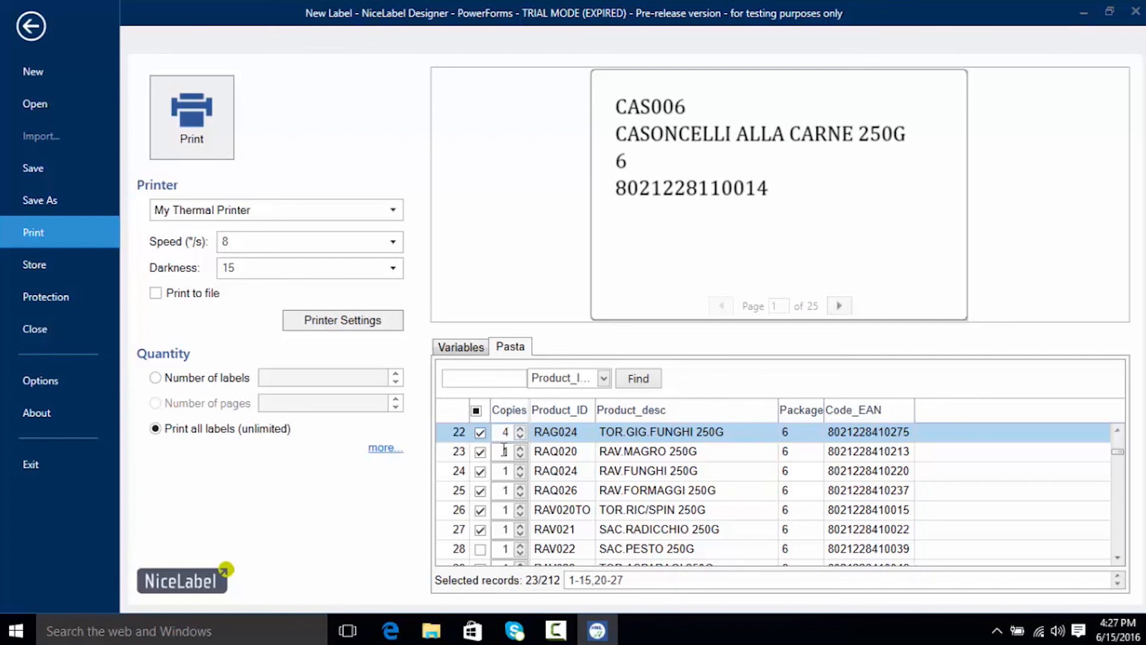
pyautogui.scroll(2, 657, 460)
pyautogui.scroll(5, 784, 465)
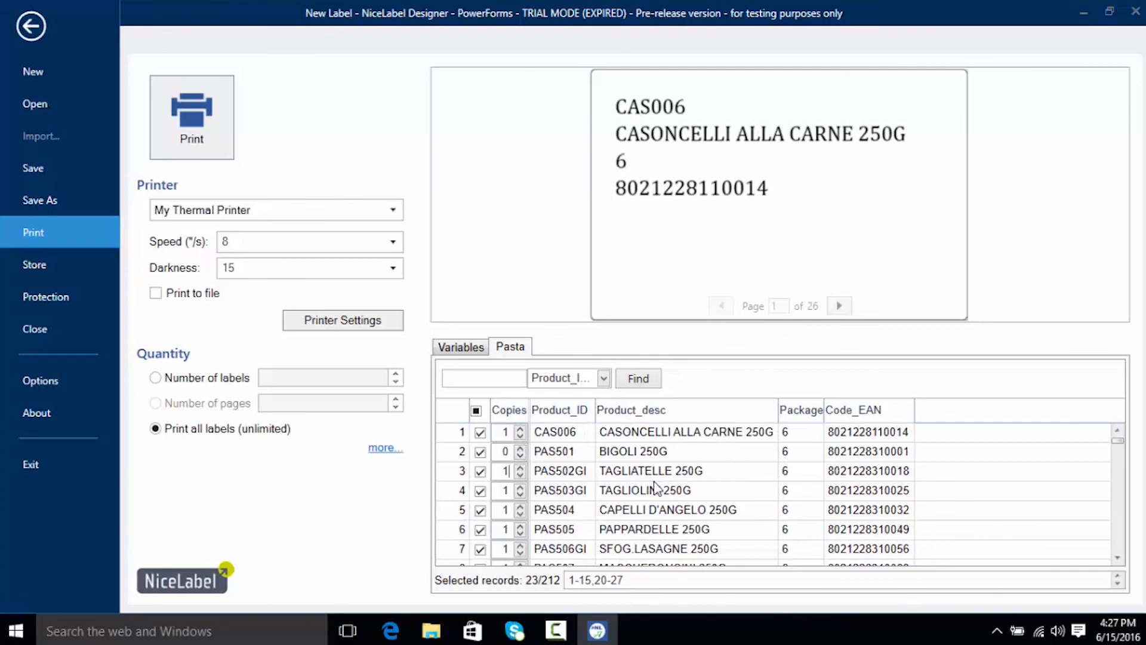